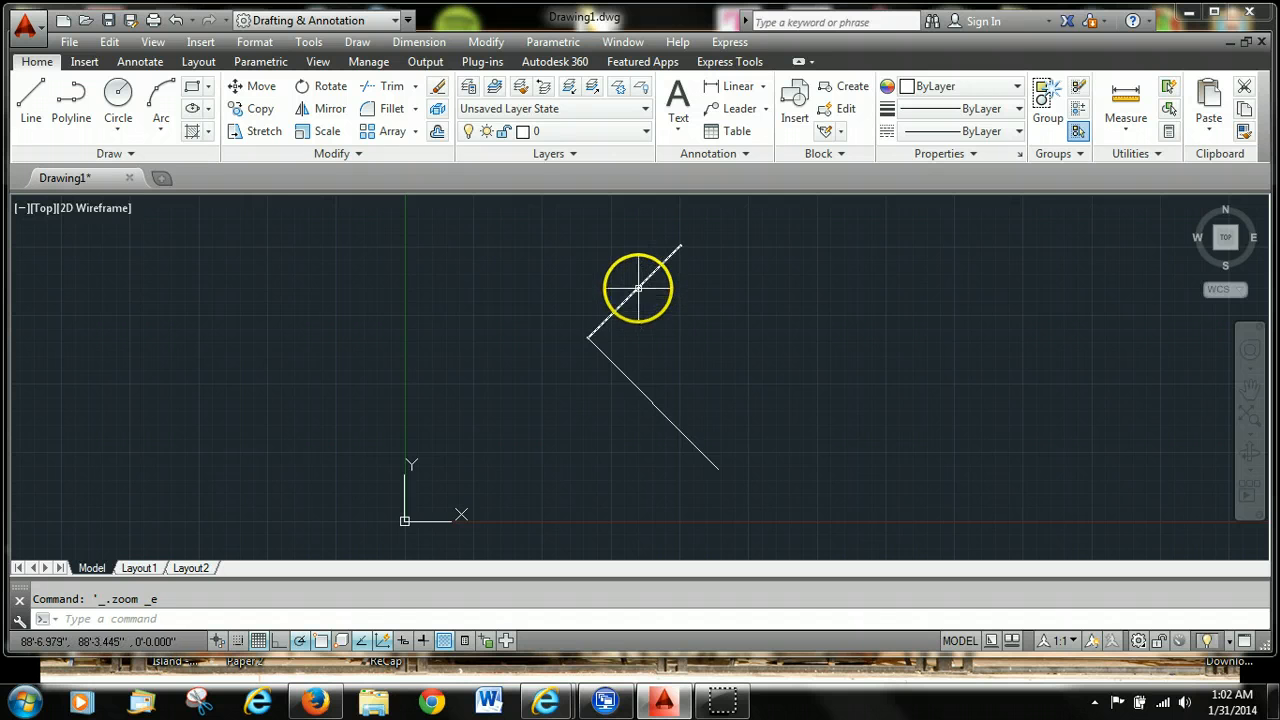
# Step: Offset the upper diagonal line by 2' to both of its sides
pyautogui.moveTo(638, 288)
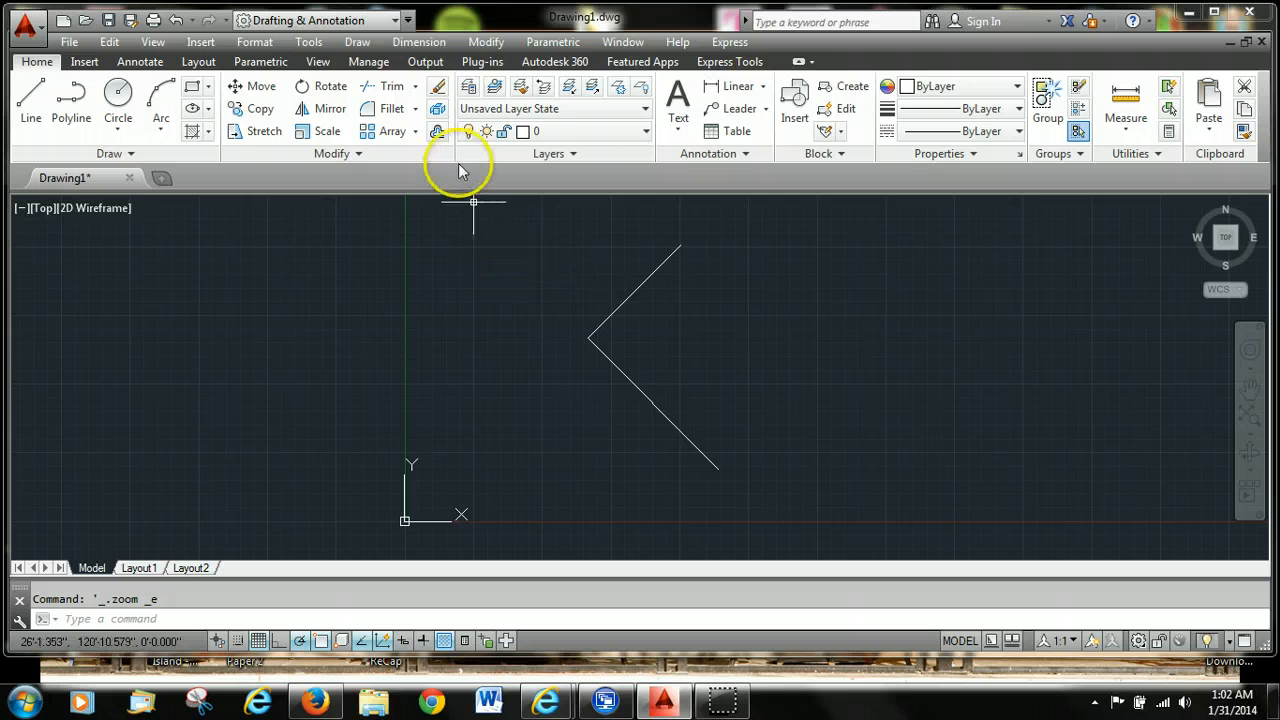
pyautogui.click(438, 132)
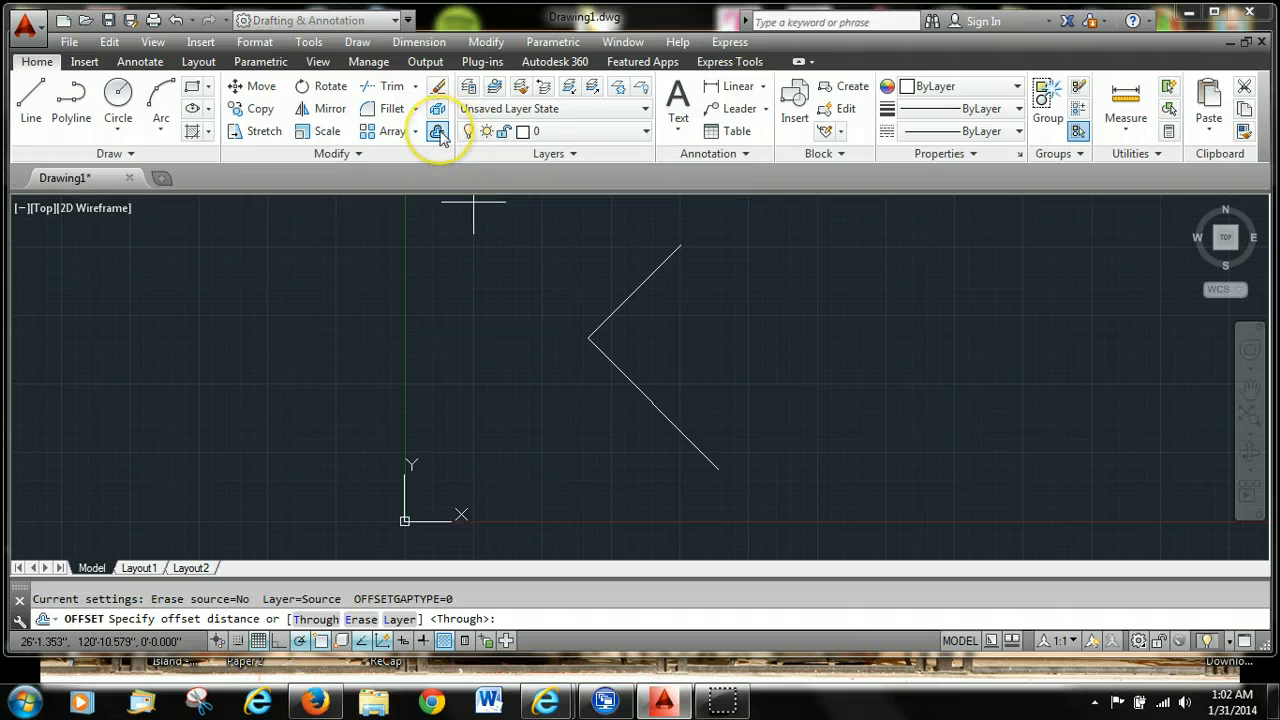
pyautogui.write("2'")
pyautogui.press('Return')
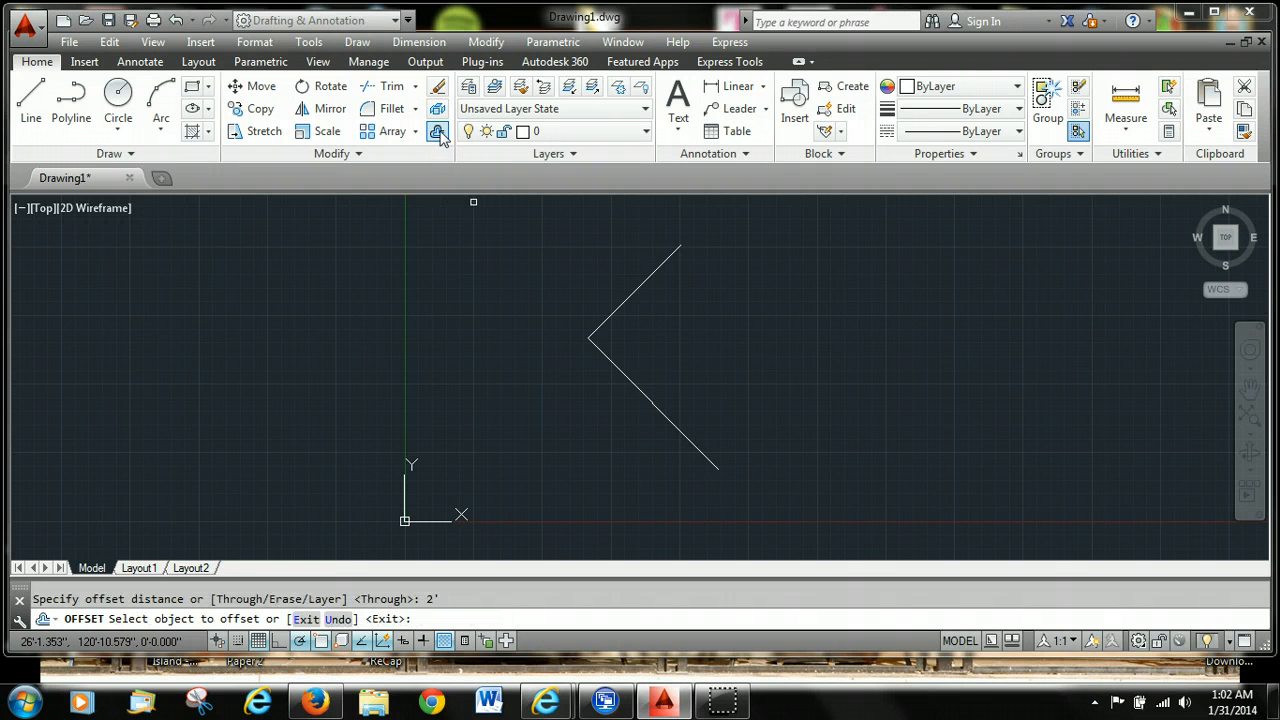
pyautogui.click(637, 290)
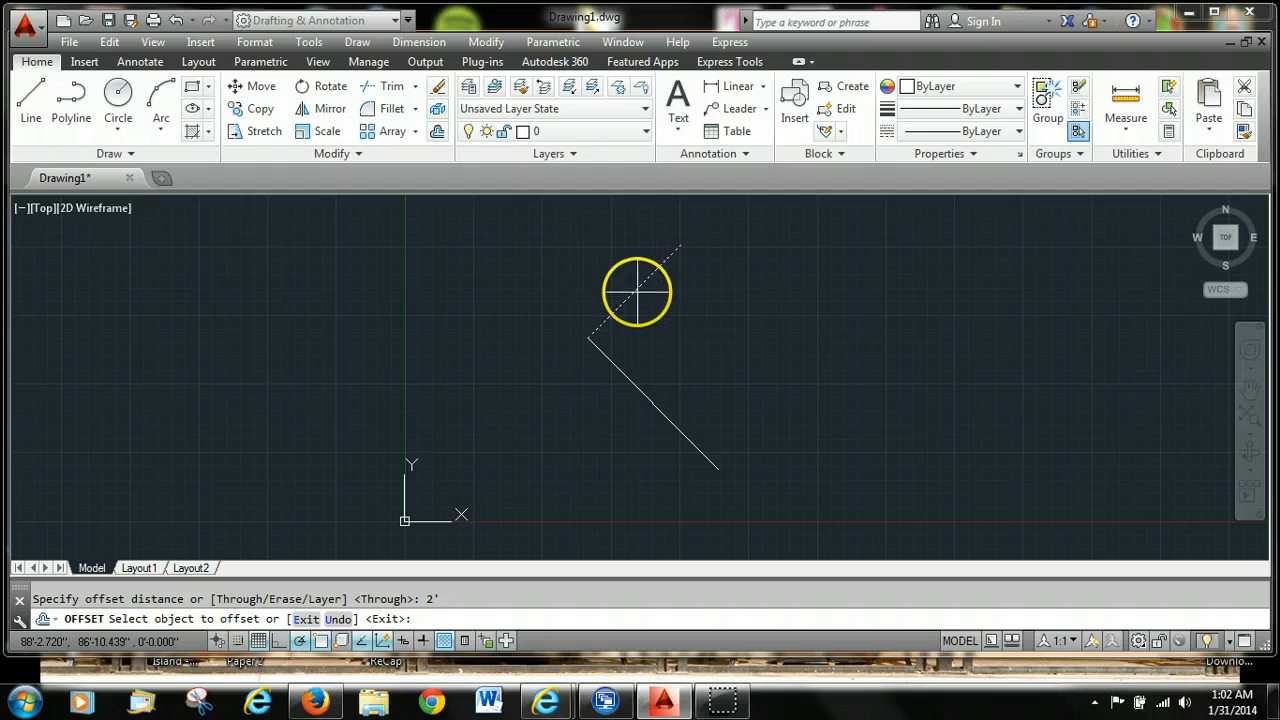
pyautogui.click(649, 307)
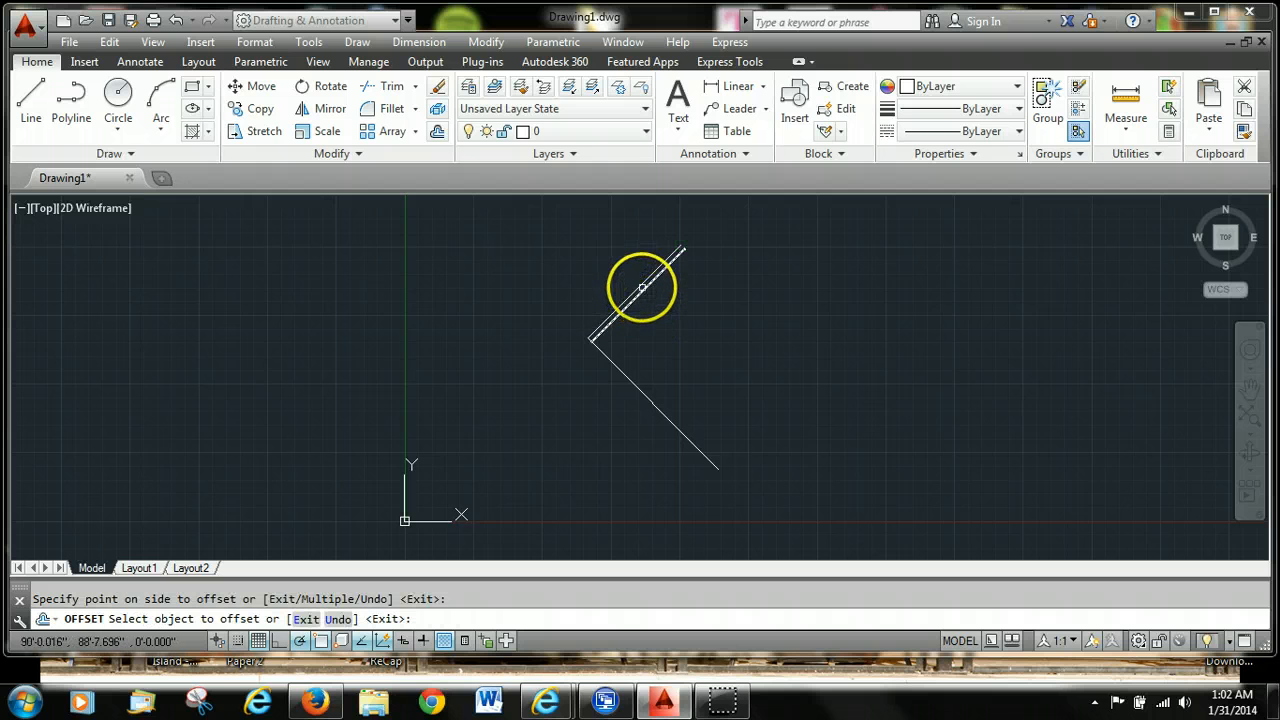
pyautogui.click(643, 278)
pyautogui.click(606, 257)
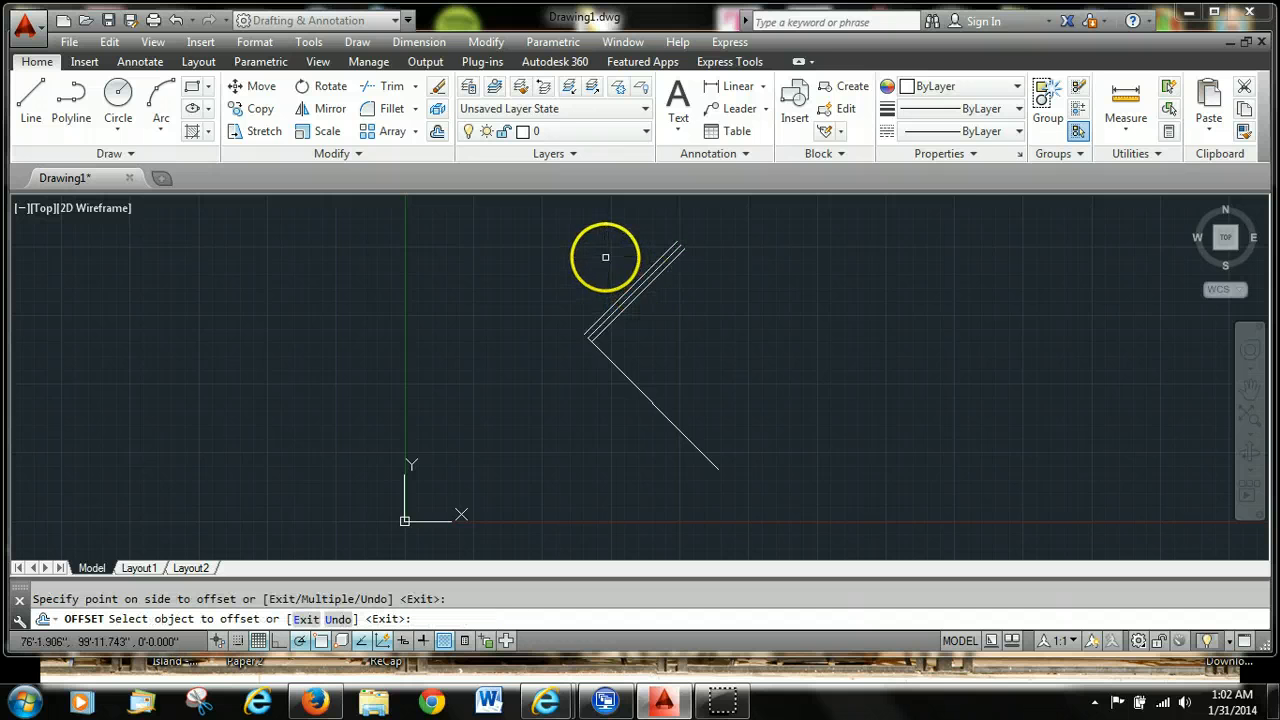
# Step: Offset the lower diagonal line to both sides at the same 2' distance and end the Offset command
pyautogui.click(614, 365)
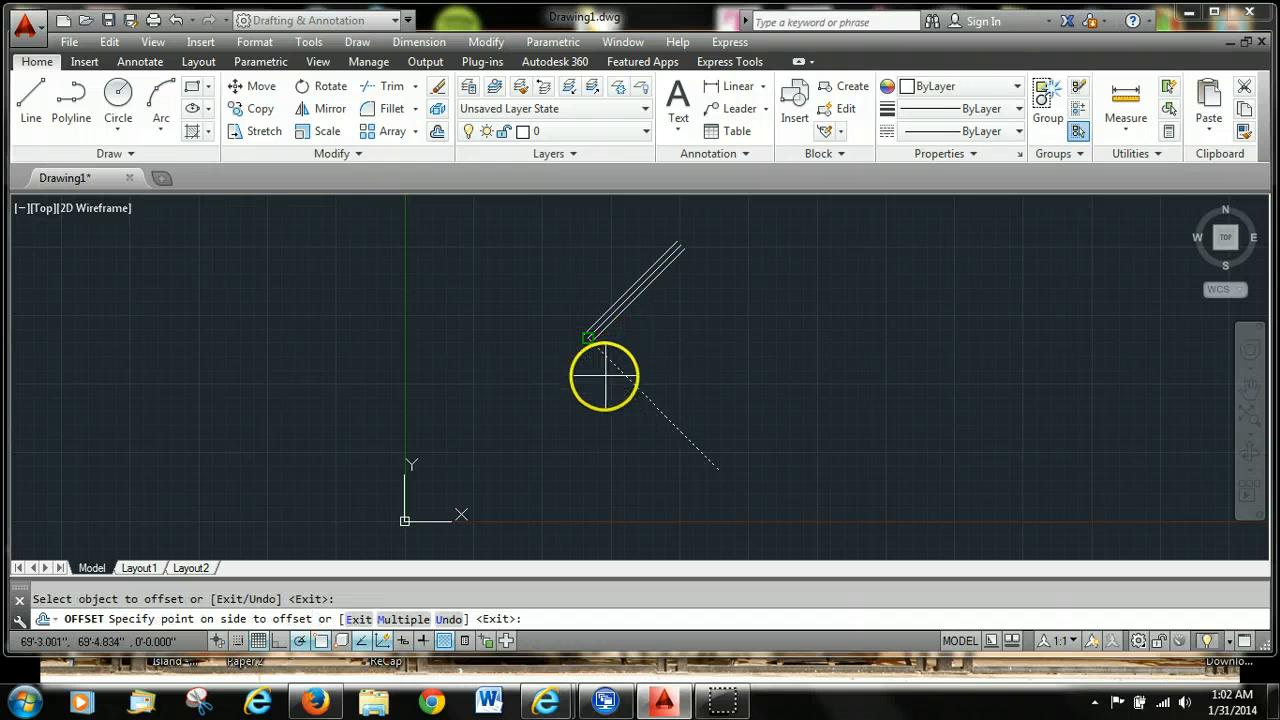
pyautogui.click(600, 378)
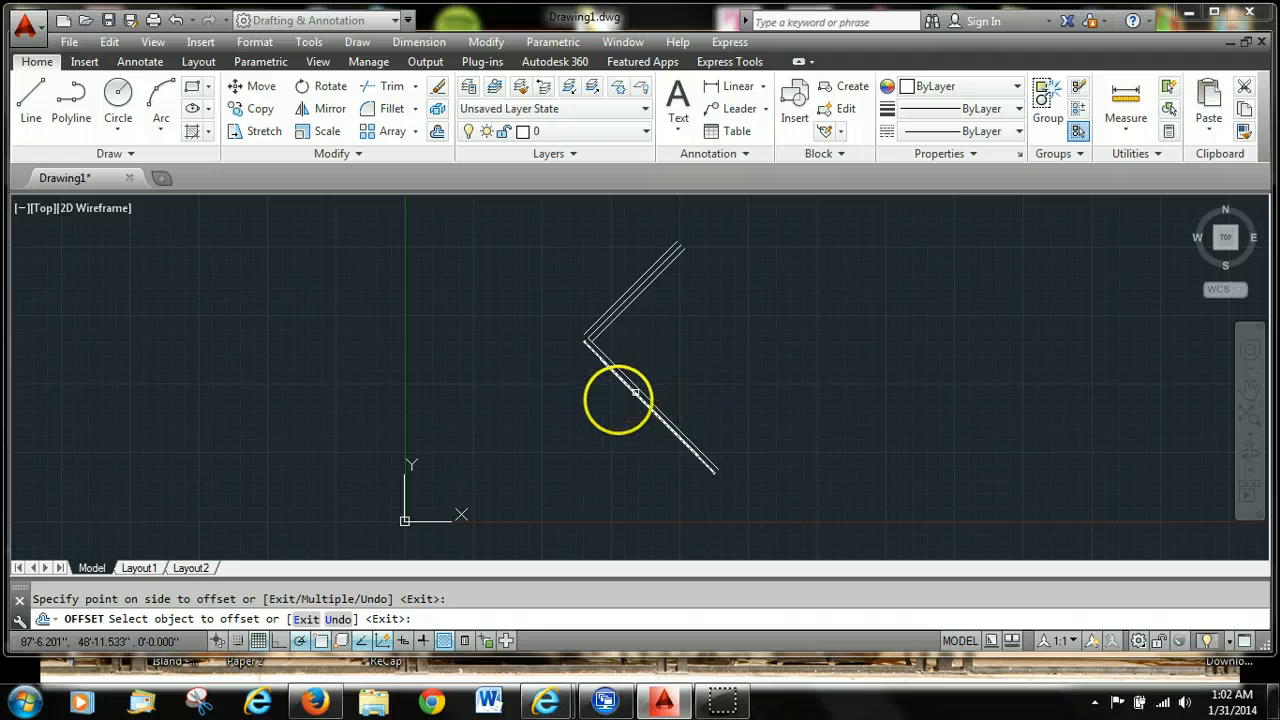
pyautogui.click(637, 385)
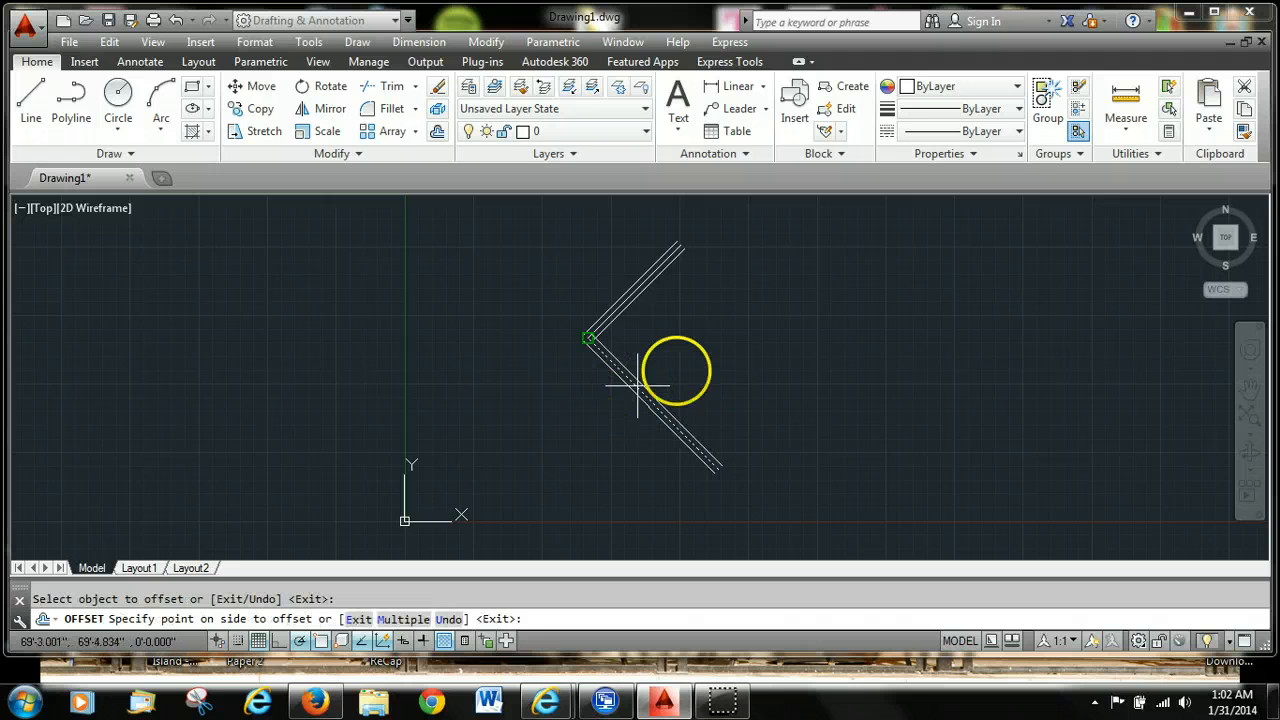
pyautogui.click(701, 358)
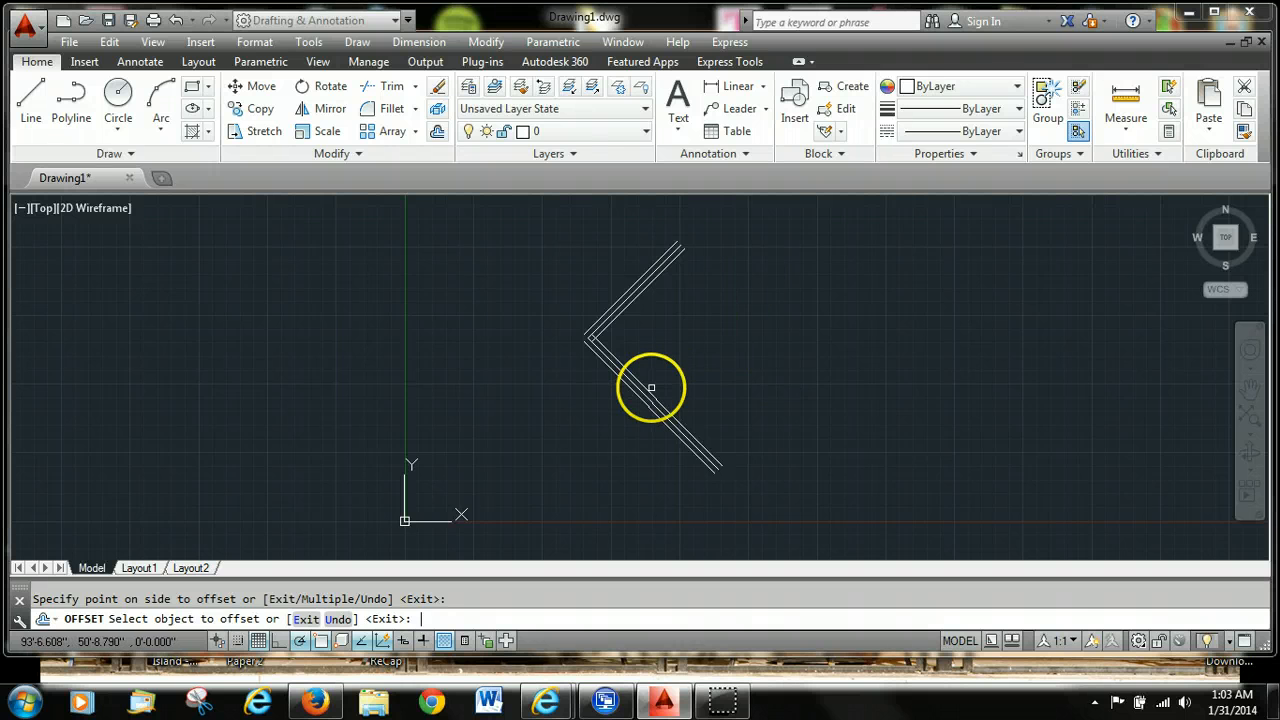
pyautogui.press('Return')
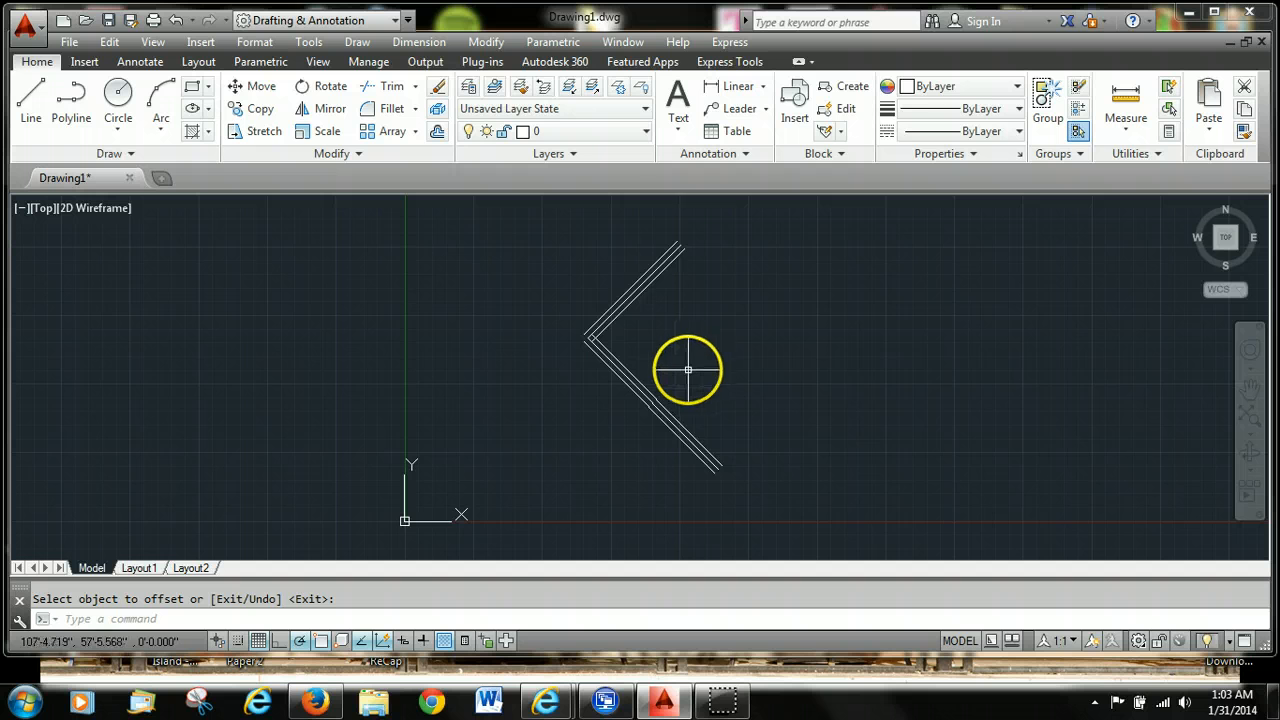
# Step: Start a single-line text with top-center (TC) justification
pyautogui.write('d')
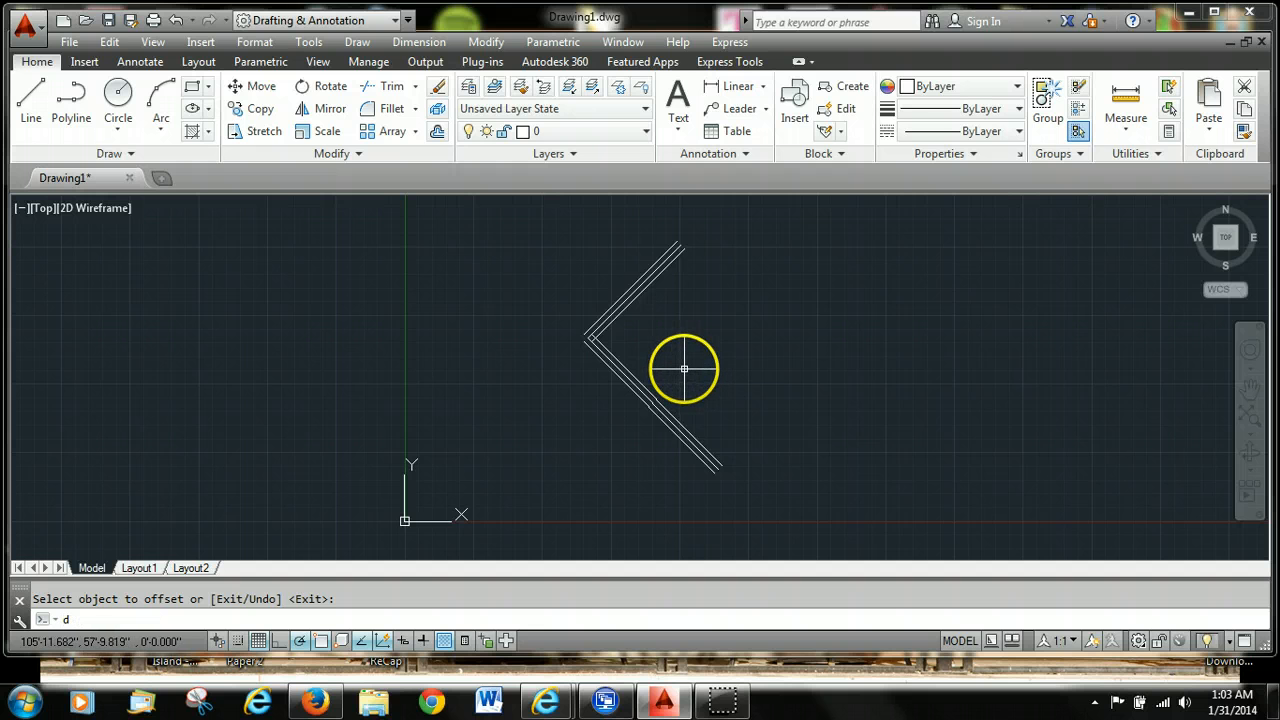
pyautogui.write('t')
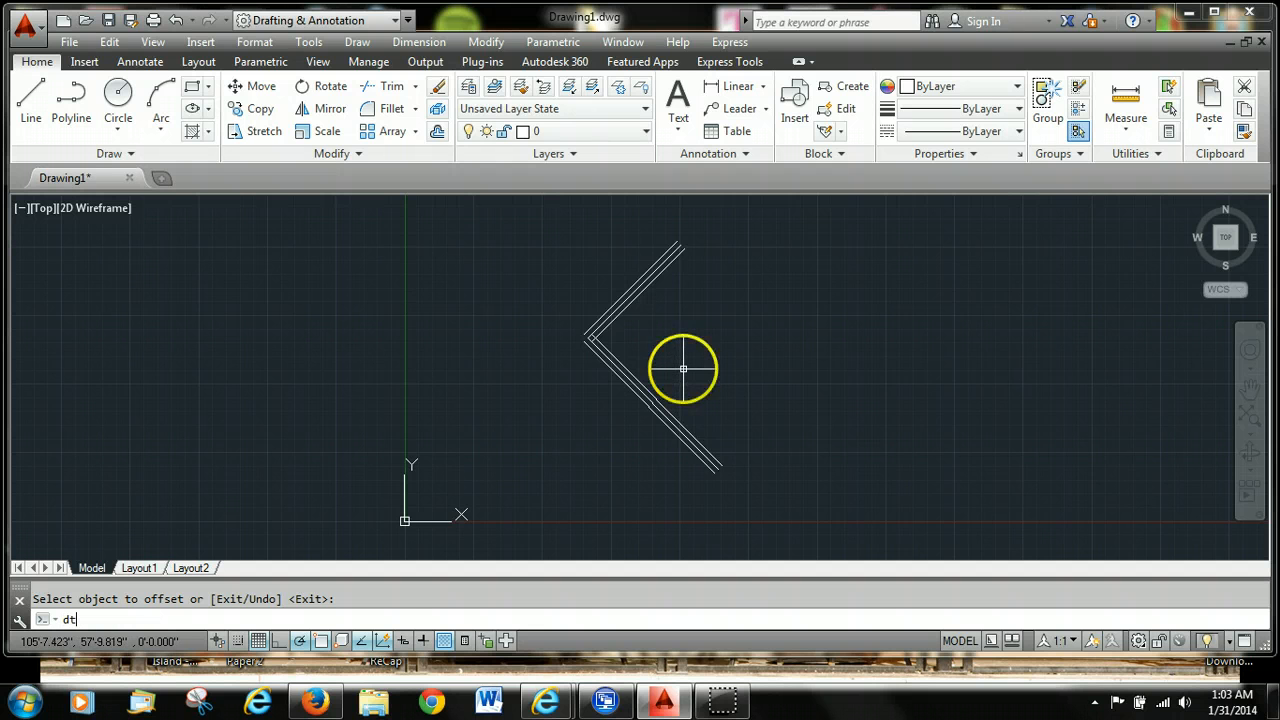
pyautogui.press('Return')
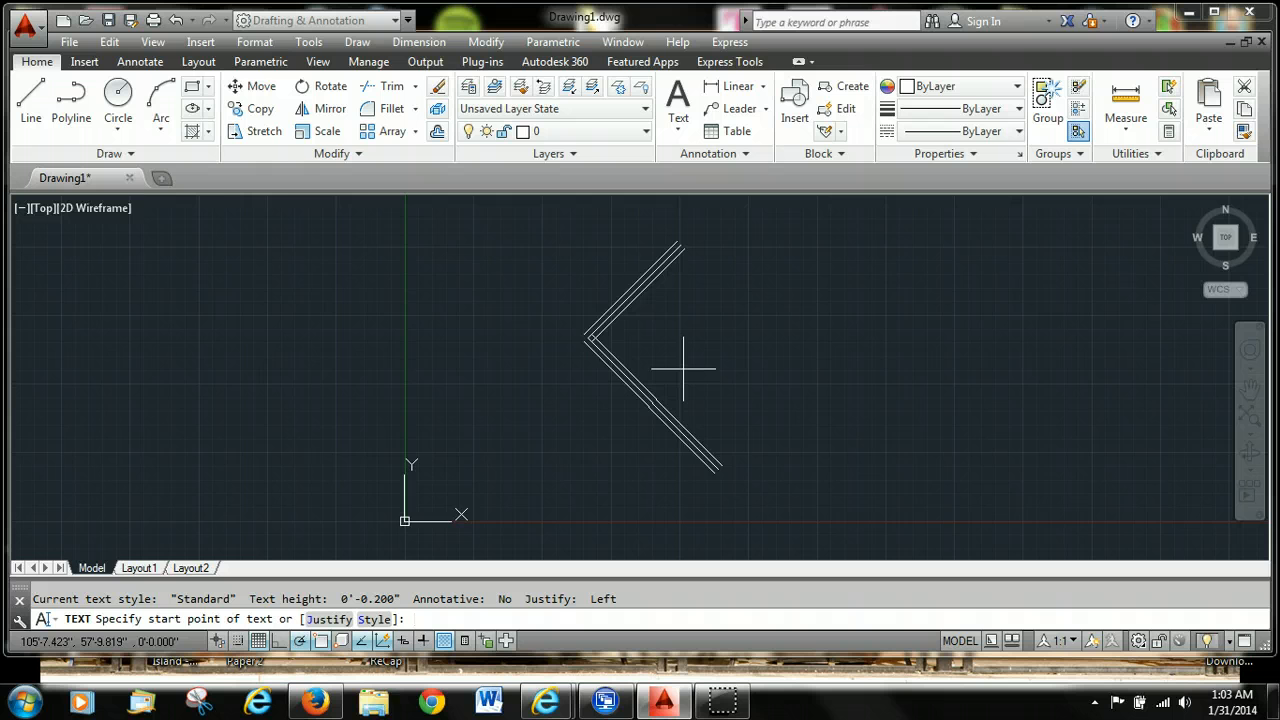
pyautogui.write('j')
pyautogui.press('Return')
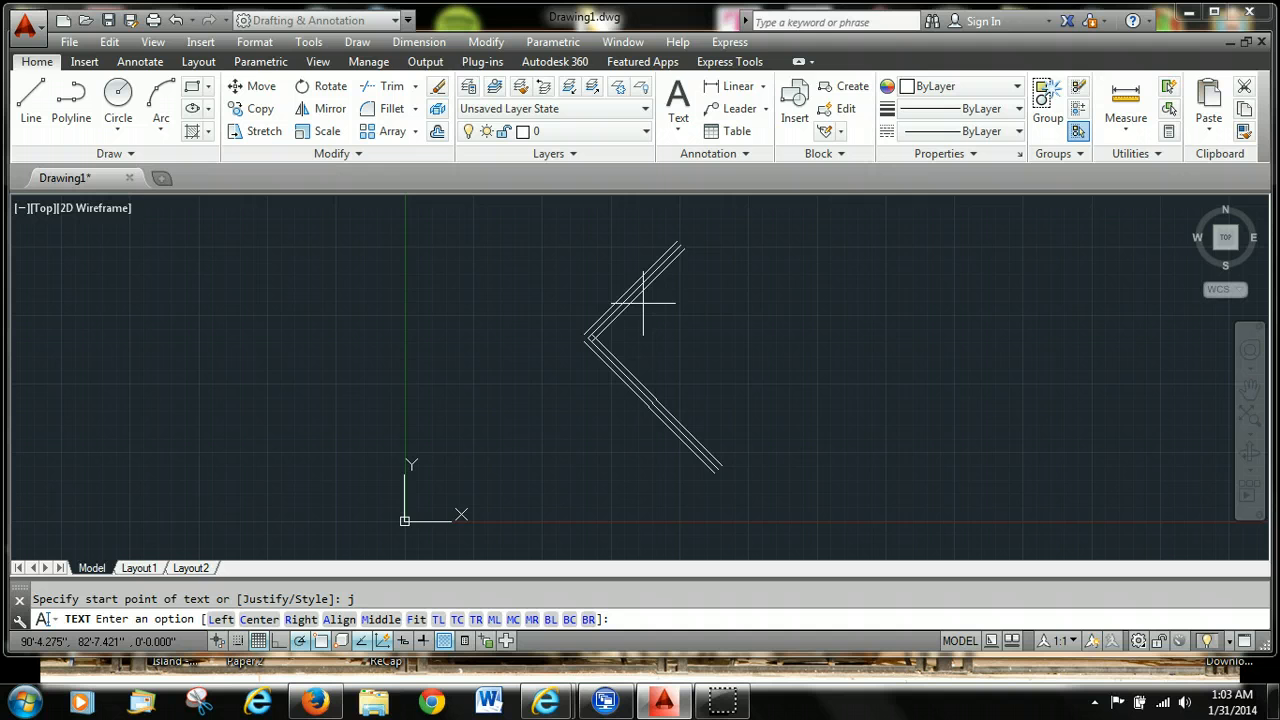
pyautogui.write('tv')
pyautogui.press('BackSpace')
pyautogui.write('c')
pyautogui.press('Return')
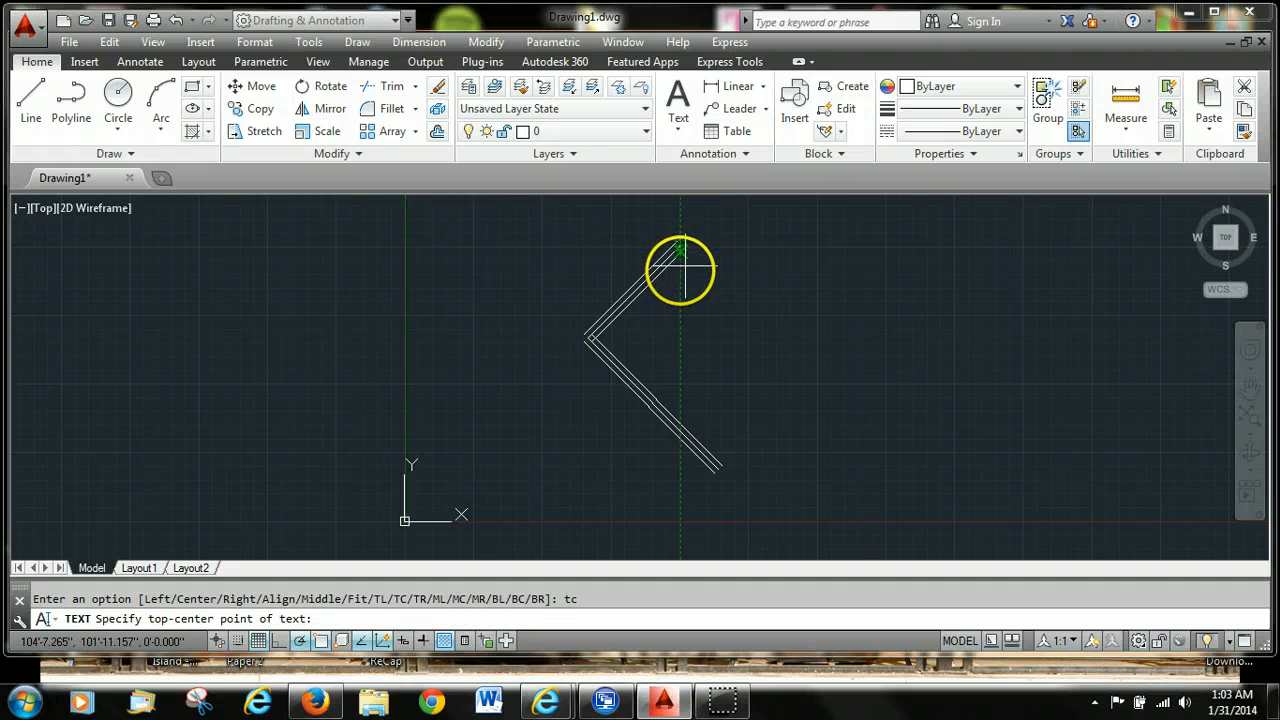
# Step: Enable the Midpoint object snap and anchor the text at the midpoint of the upper line's lower-right offset
pyautogui.scroll(3, 640, 289)
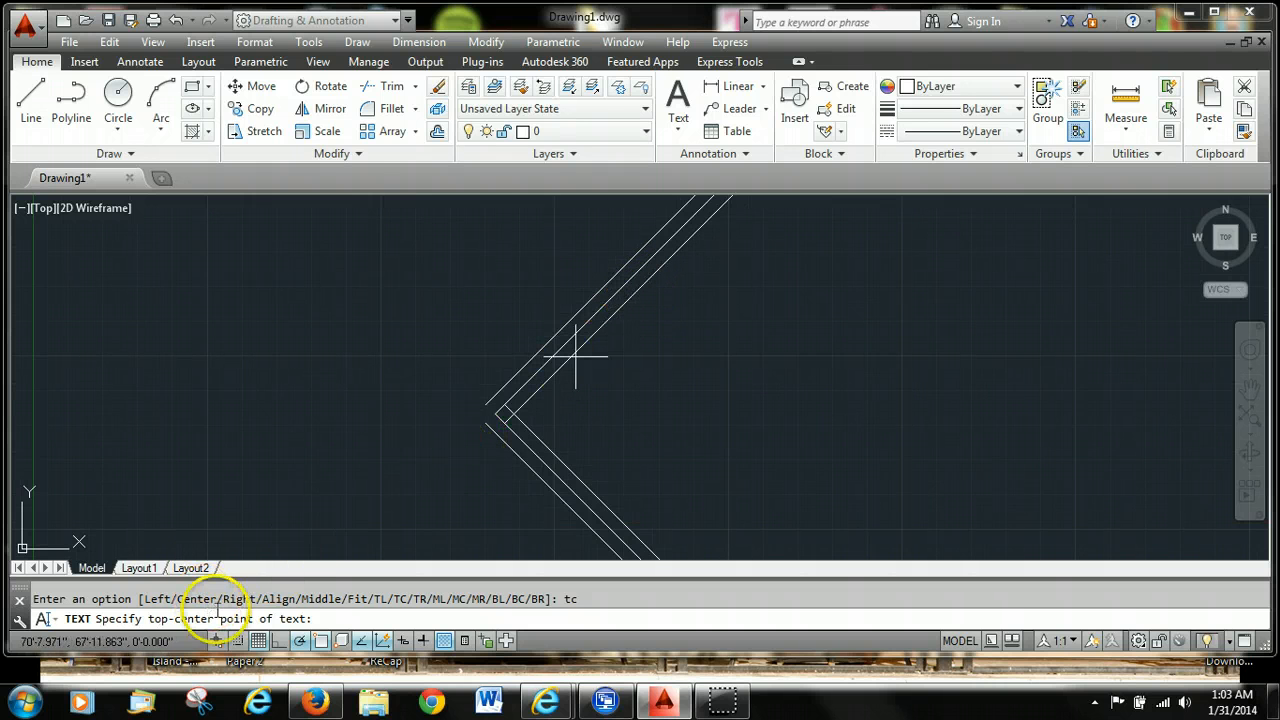
pyautogui.rightClick(323, 638)
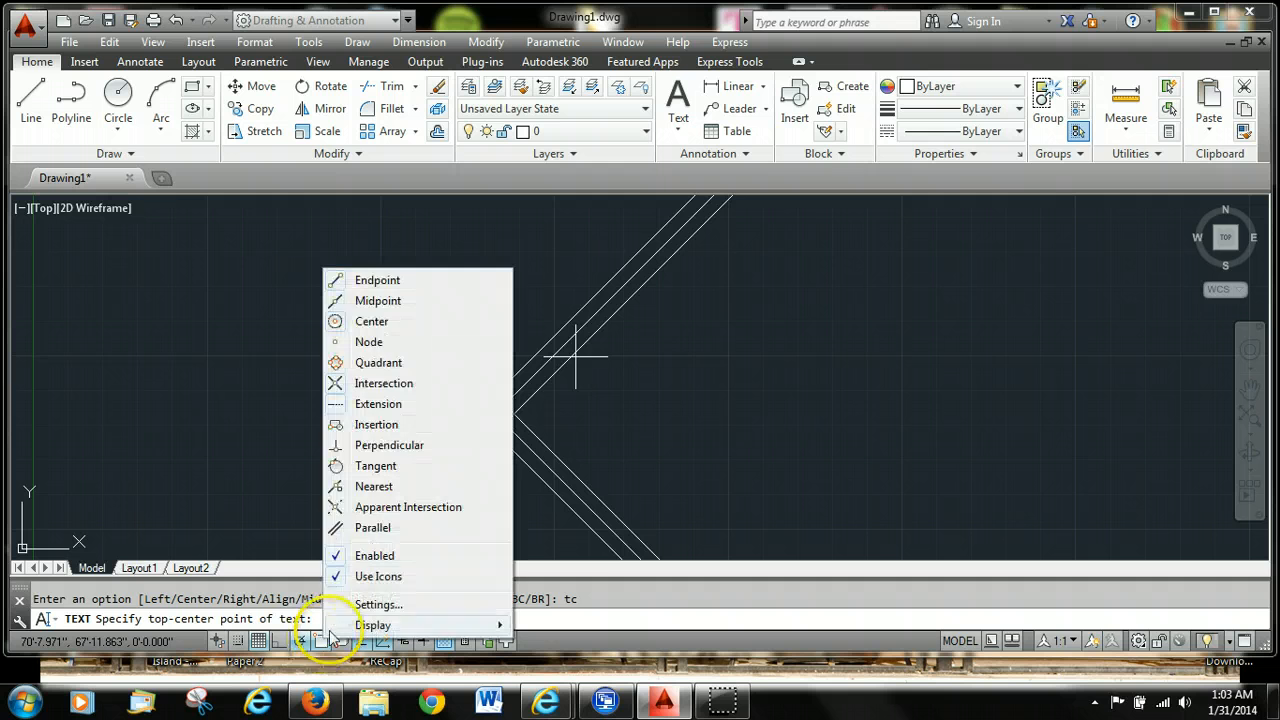
pyautogui.click(373, 306)
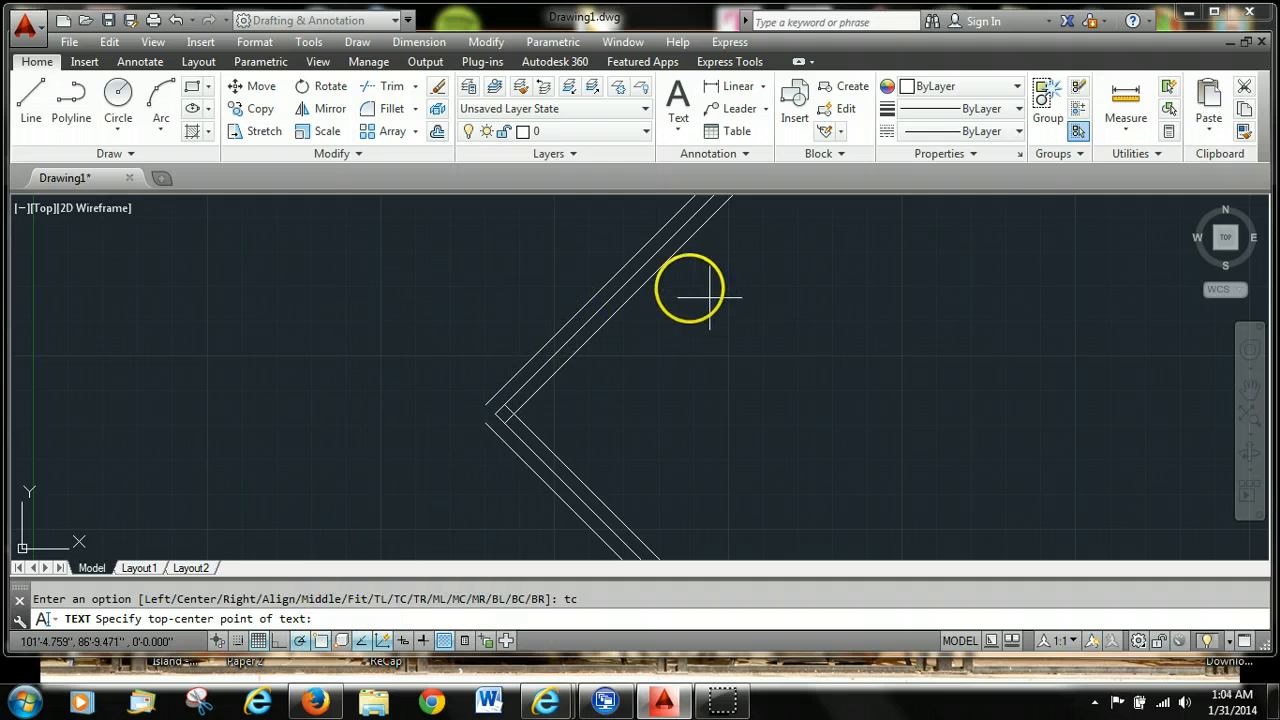
pyautogui.click(621, 306)
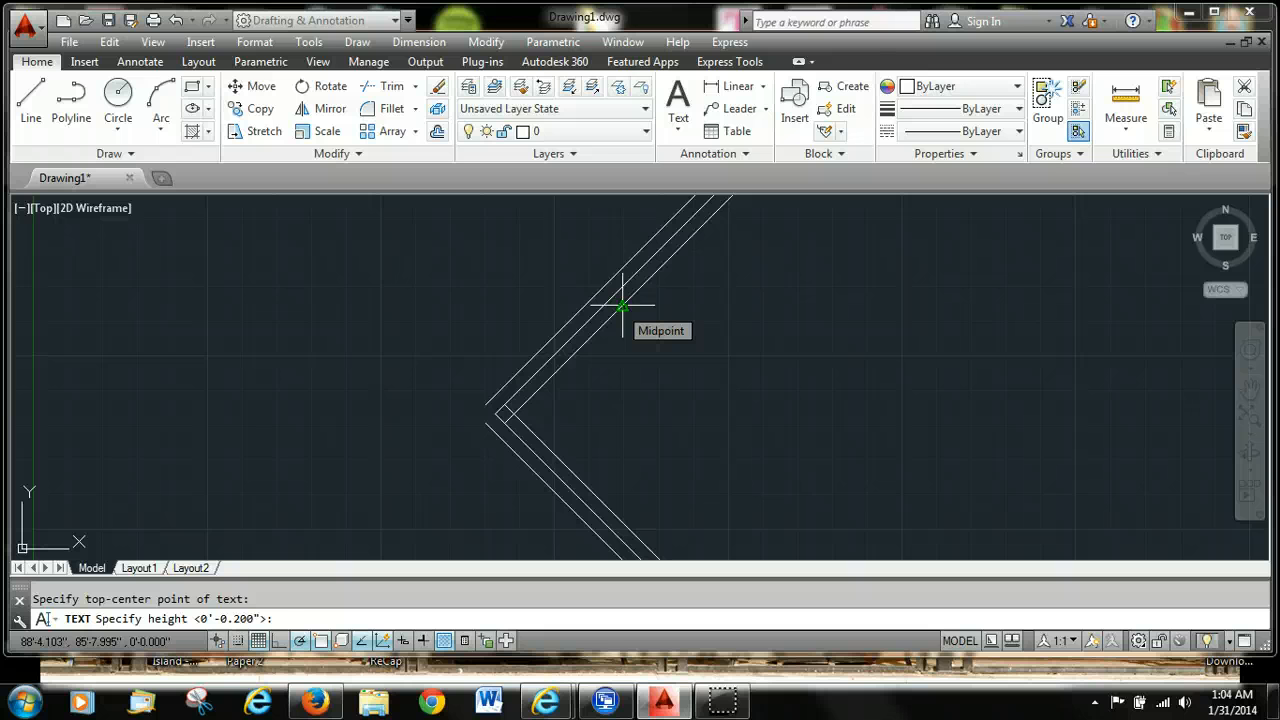
# Step: Set the text height to 4', align its rotation along the offset line, and write the length label 50'
pyautogui.write("4'")
pyautogui.press('Return')
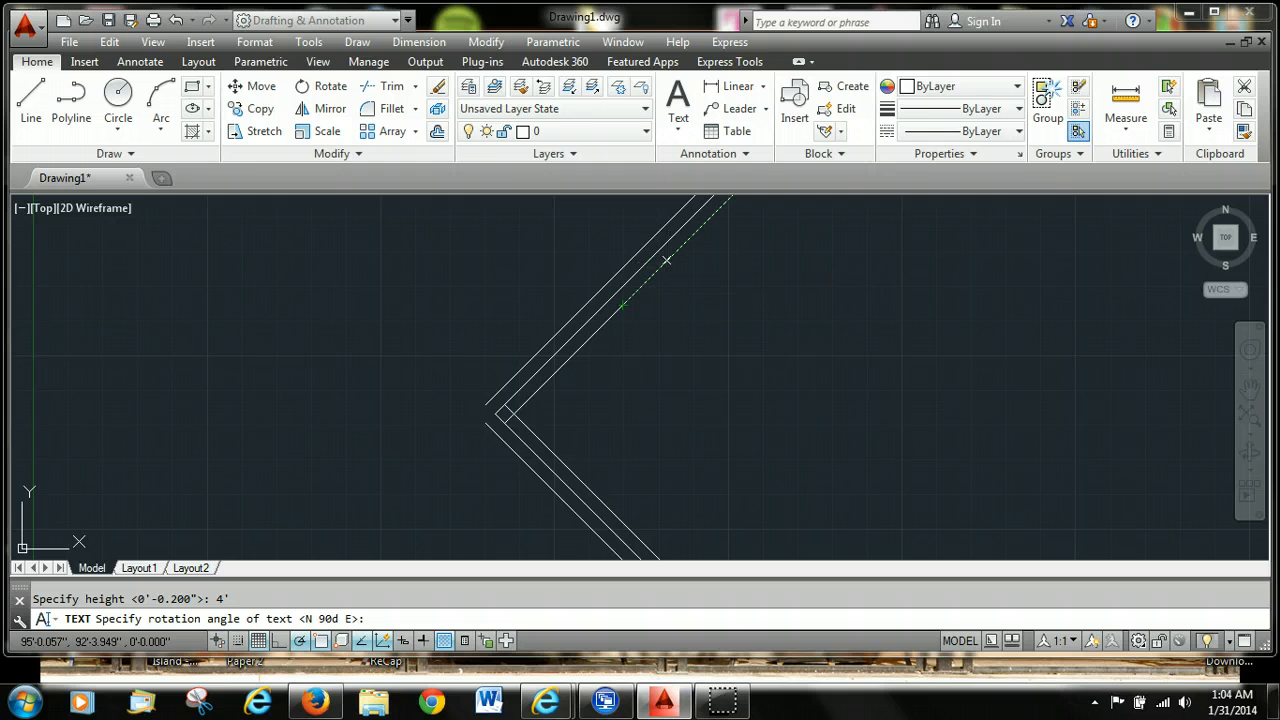
pyautogui.click(666, 260)
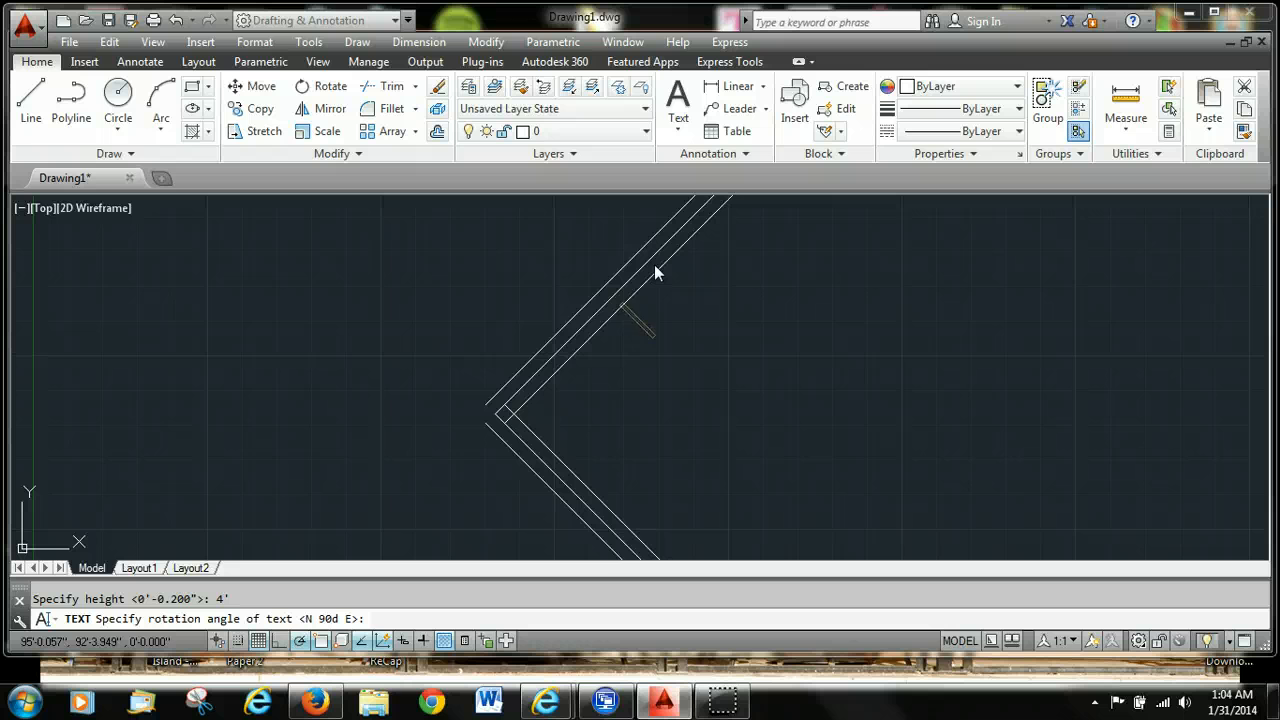
pyautogui.write("50'")
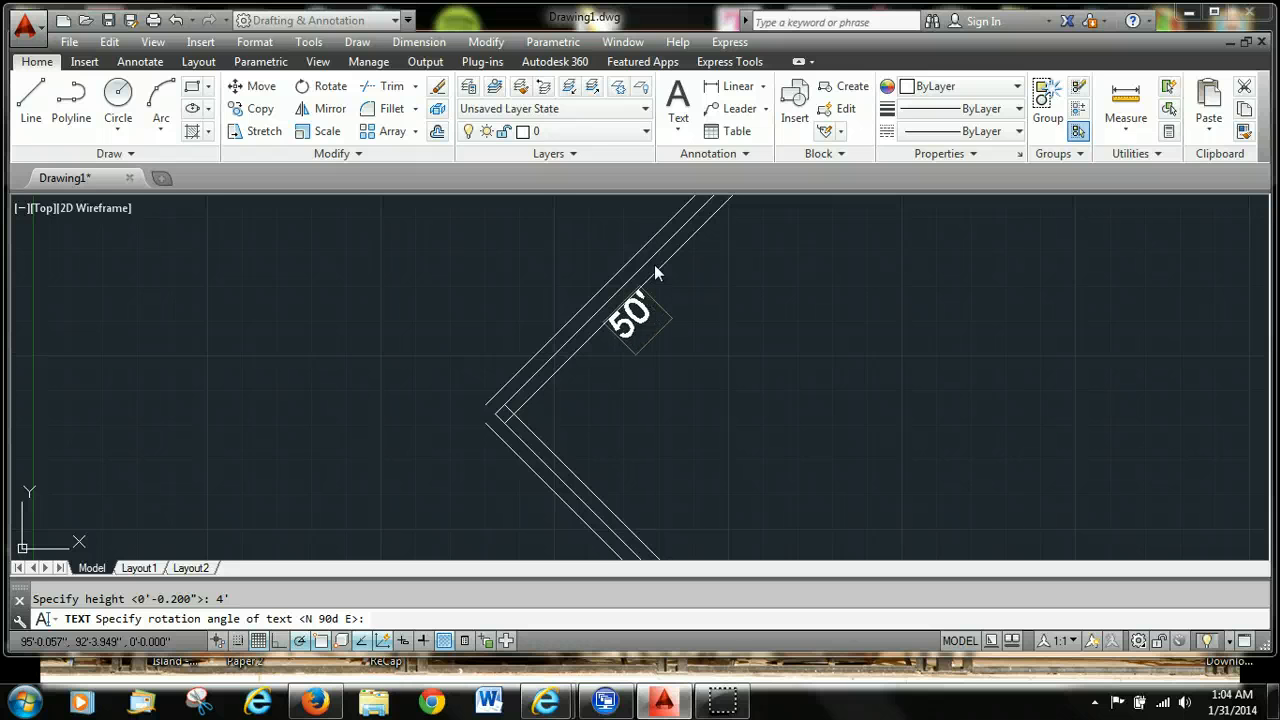
pyautogui.press('Return')
pyautogui.press('Return')
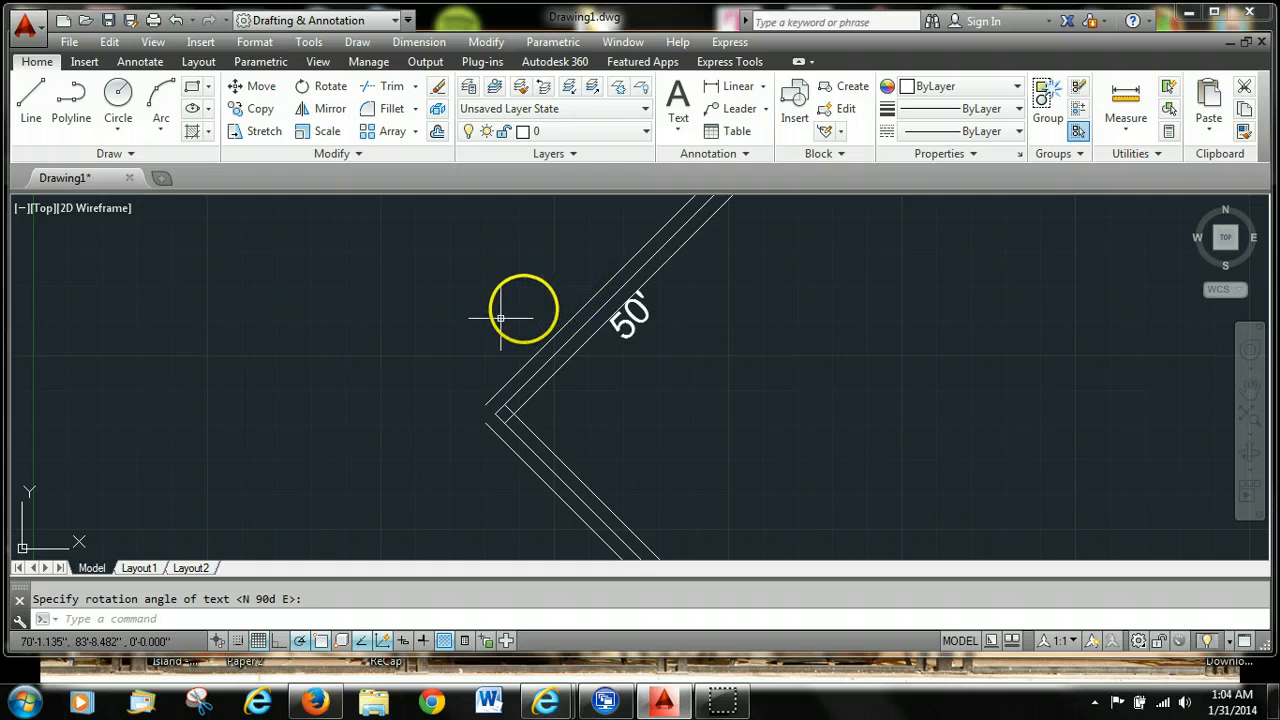
# Step: Start another single-line text with bottom-center (BC) justification, anchored at the midpoint of the upper line's upper-left offset
pyautogui.write('dt')
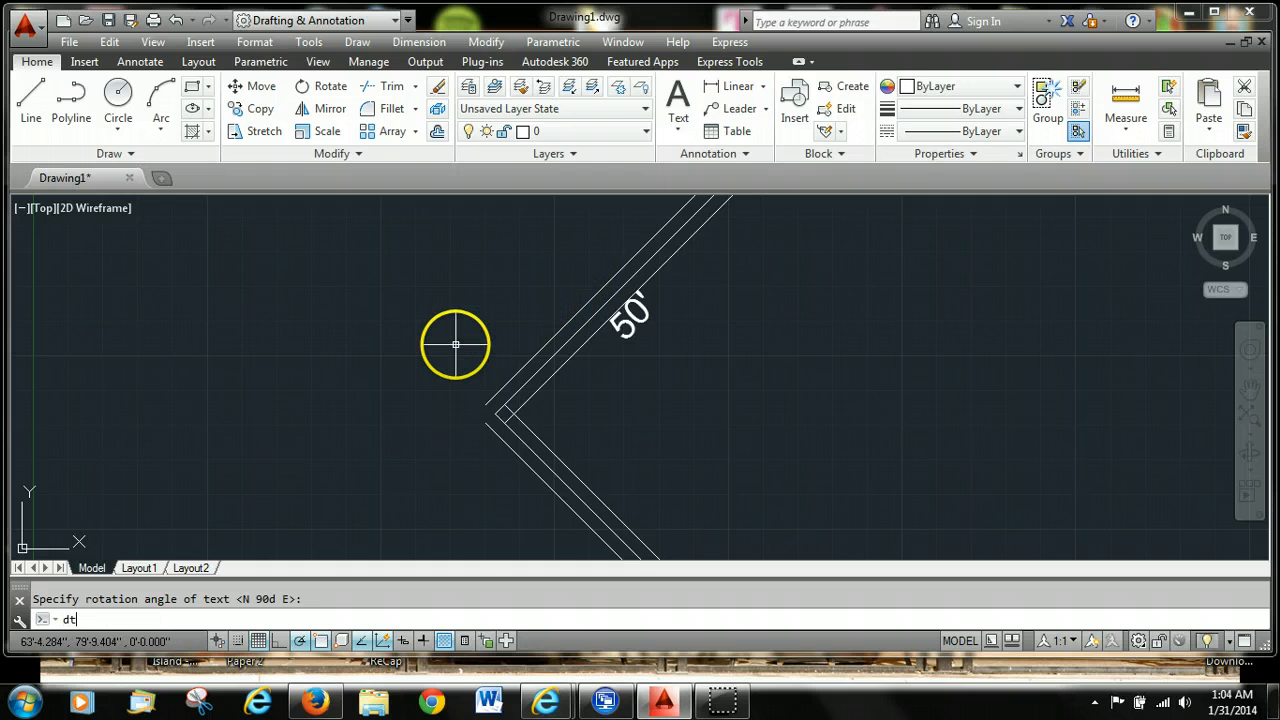
pyautogui.press('Return')
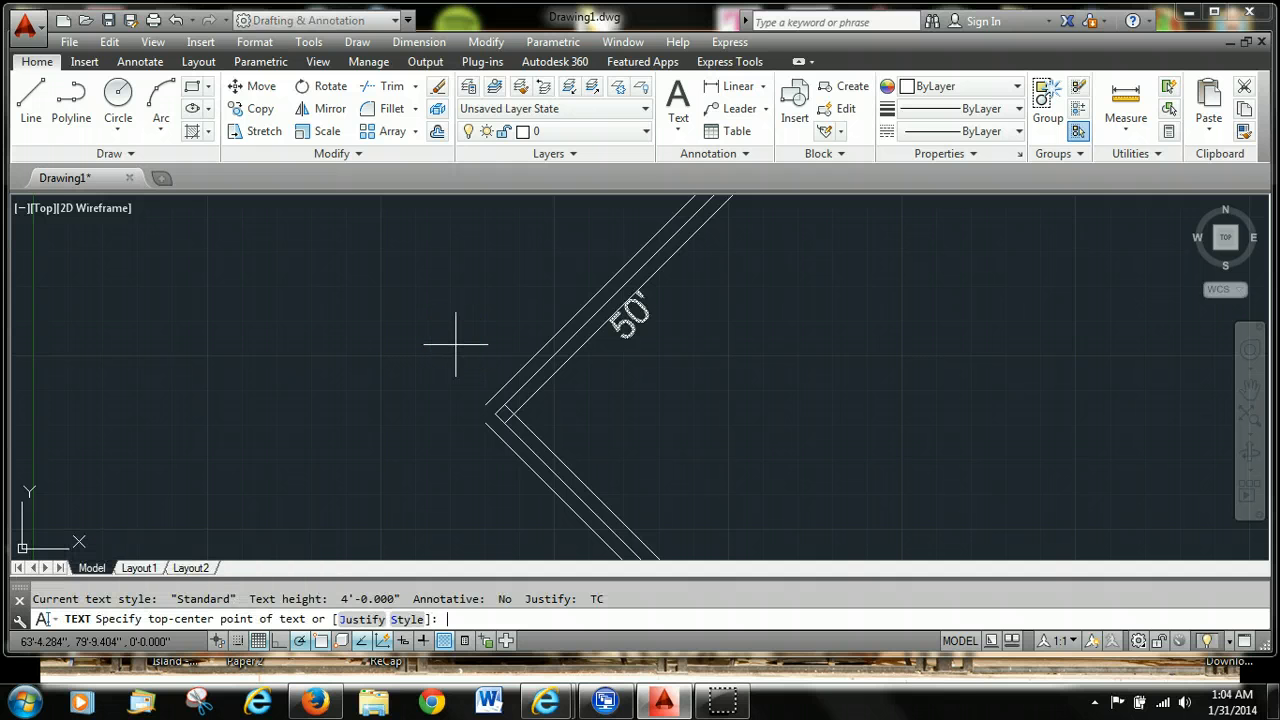
pyautogui.write('j')
pyautogui.press('Return')
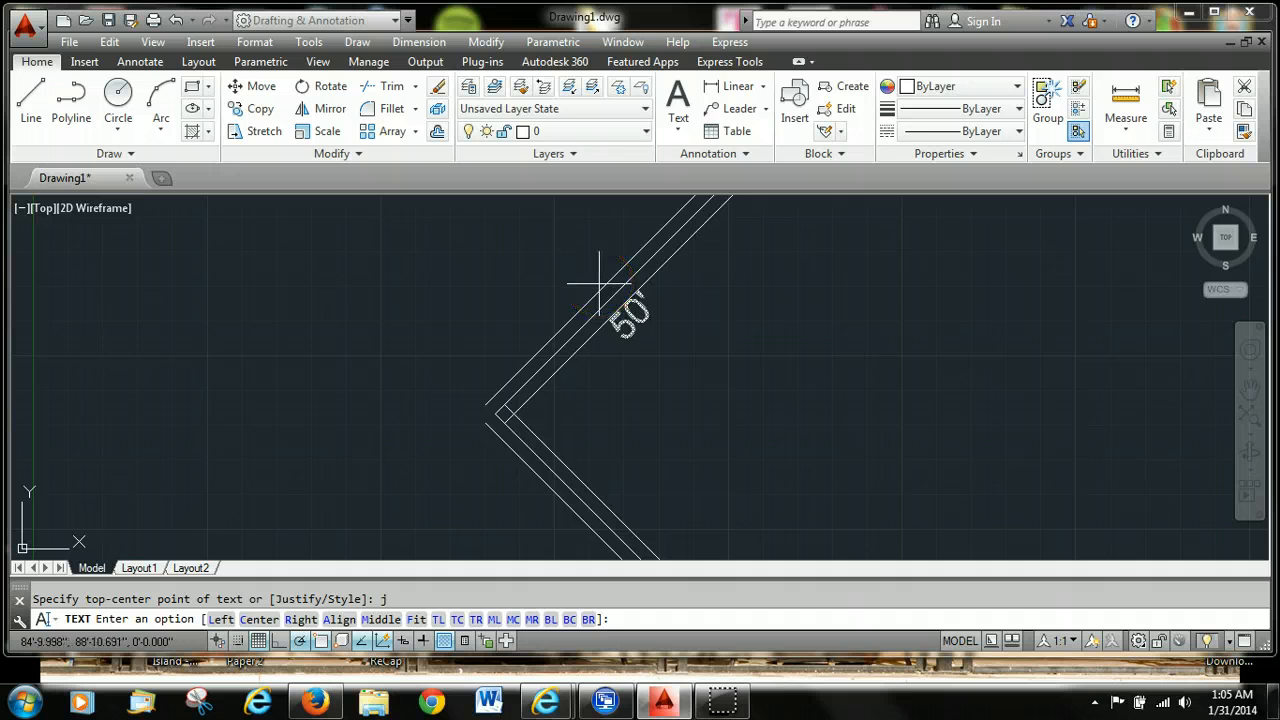
pyautogui.write('bc')
pyautogui.press('Return')
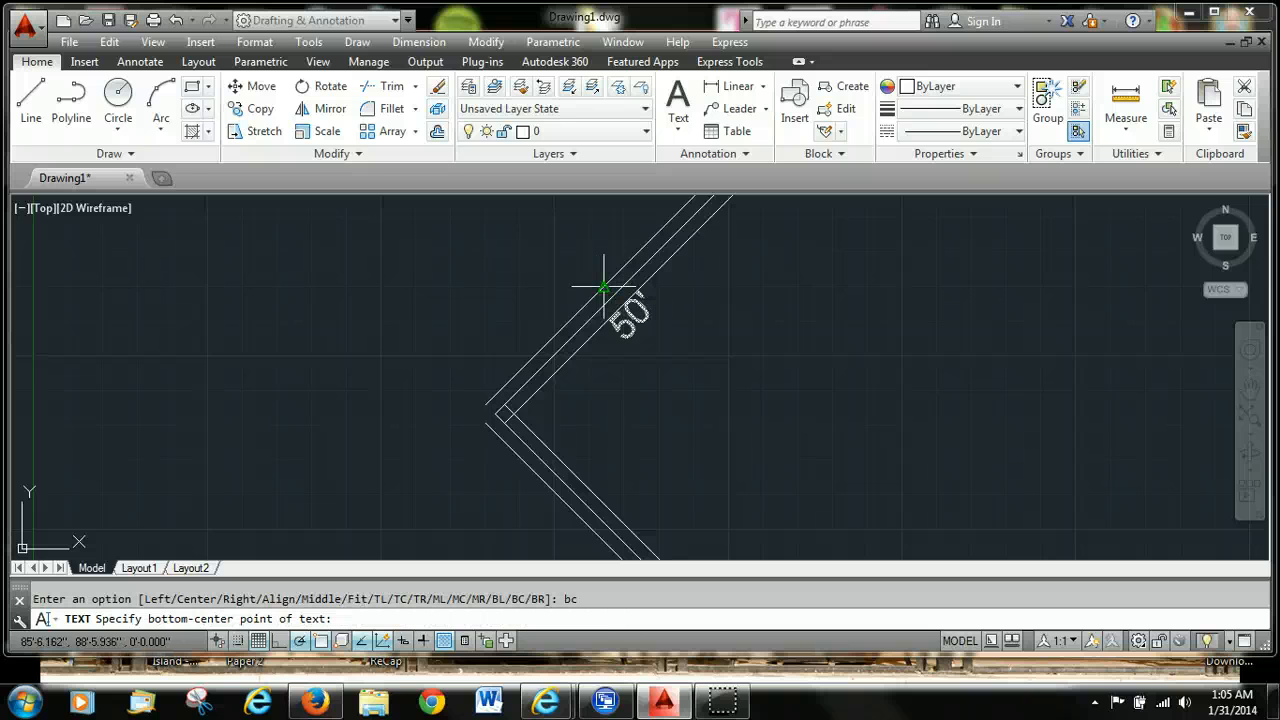
pyautogui.click(603, 288)
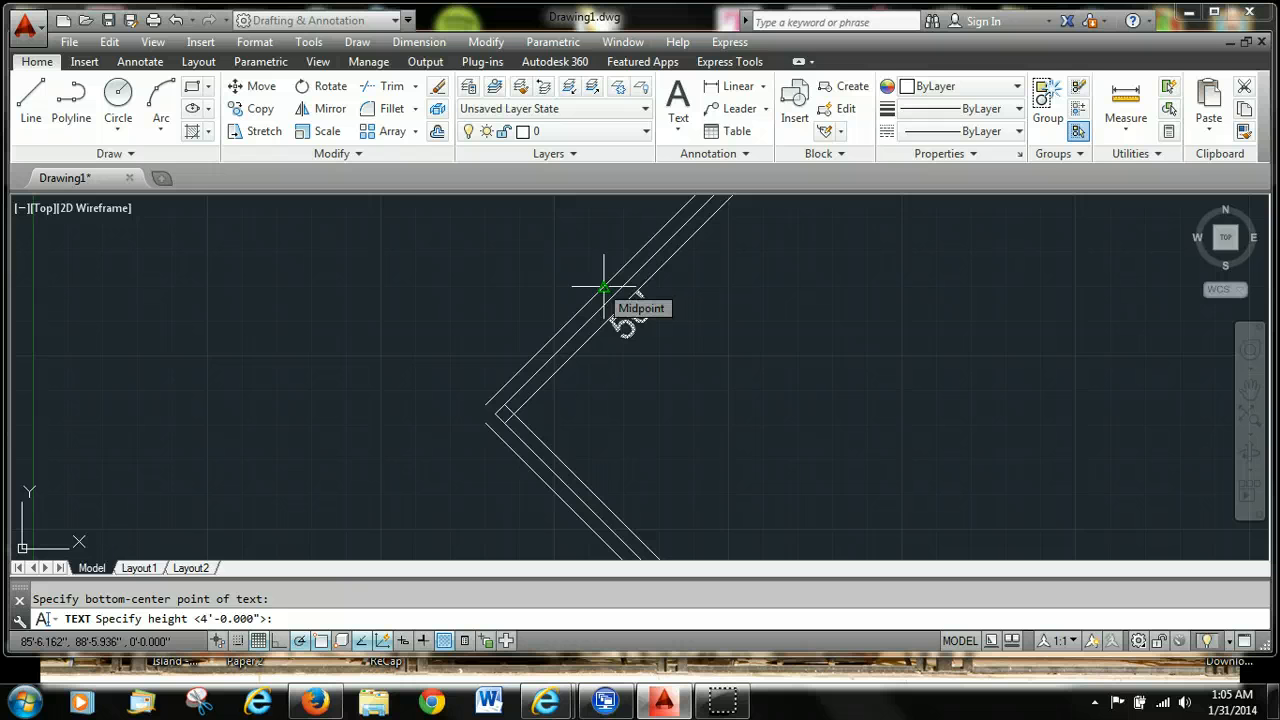
# Step: Keep the 4' text height, align the rotation along the upper-left offset line, and write the bearing label N45°0'0"E
pyautogui.press('Return')
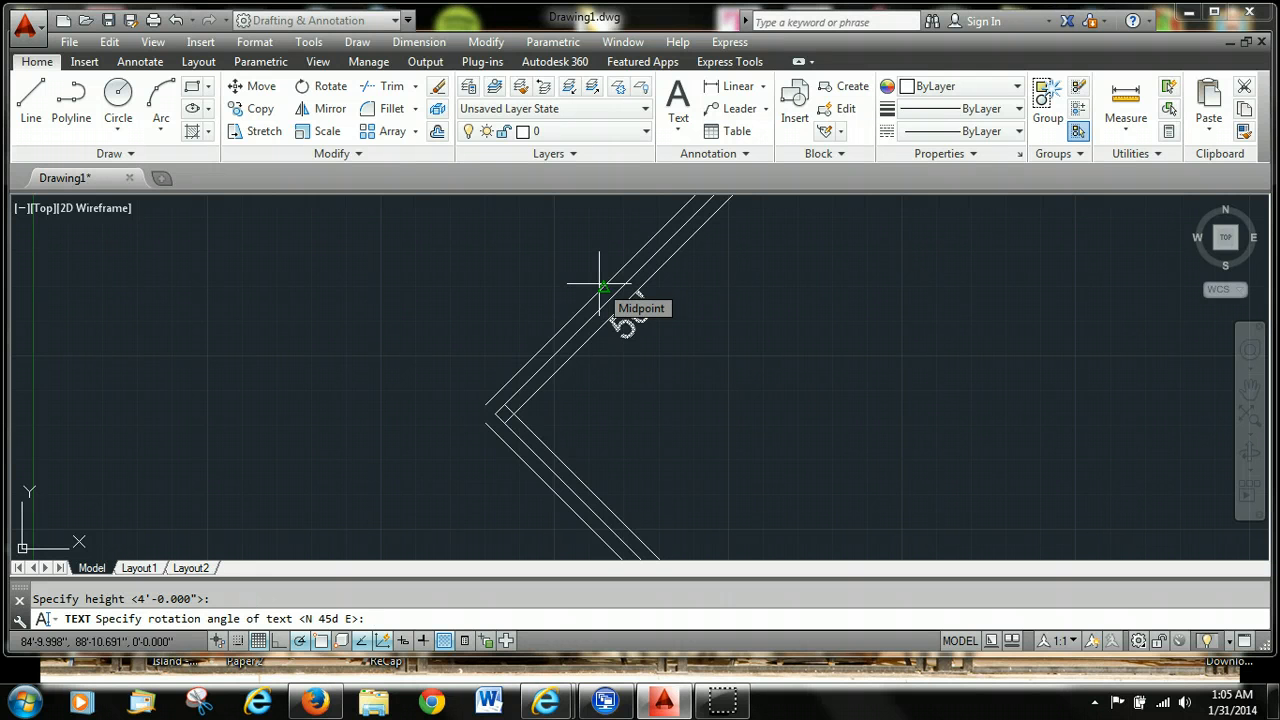
pyautogui.click(655, 236)
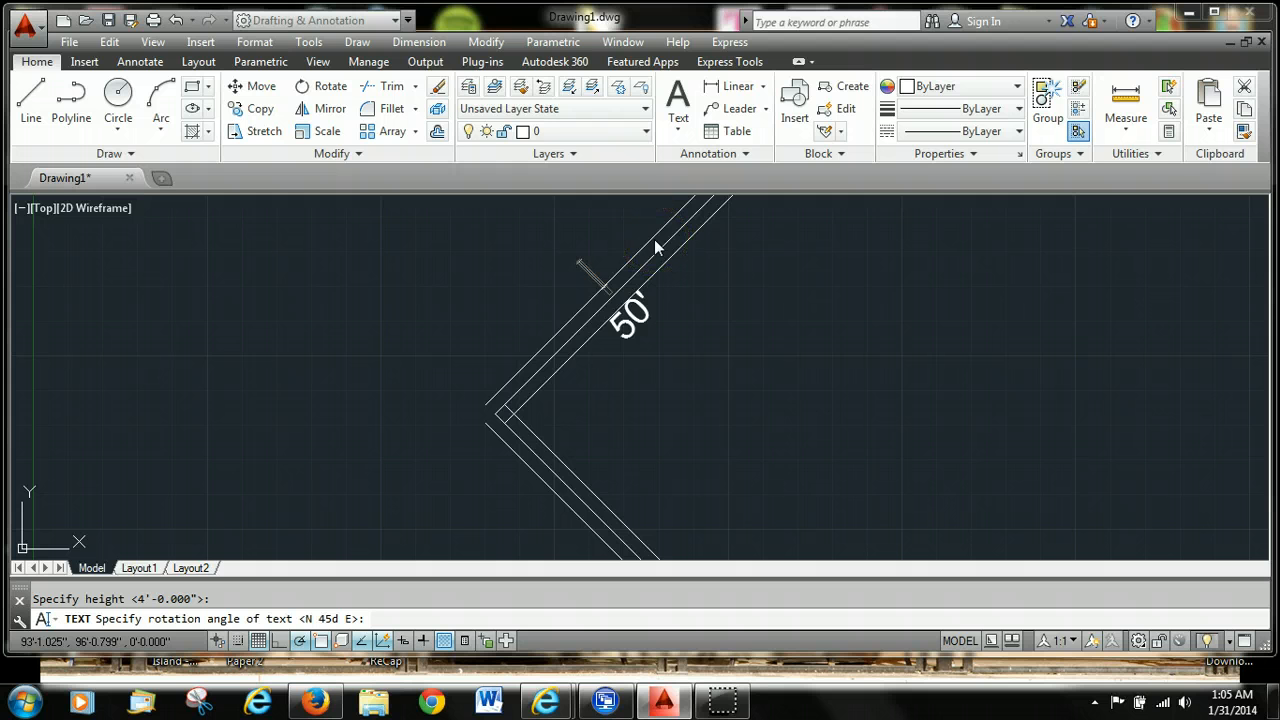
pyautogui.write('N')
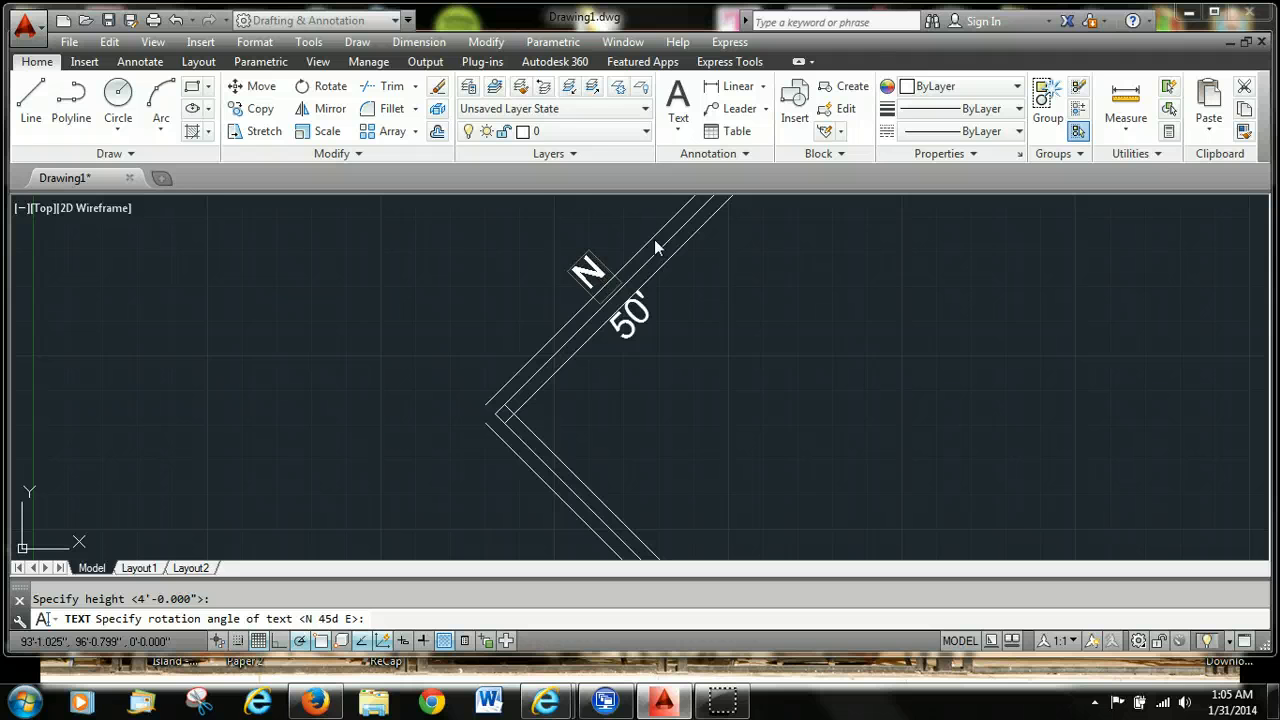
pyautogui.write('45')
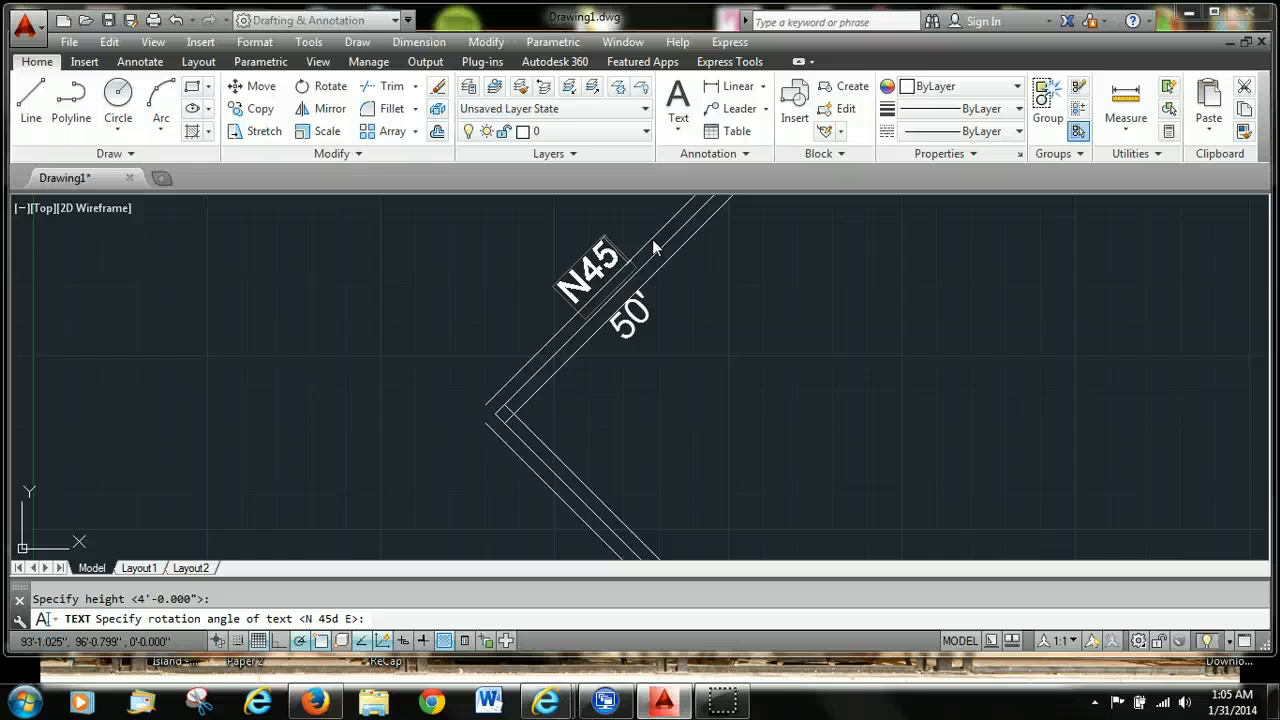
pyautogui.write('55')
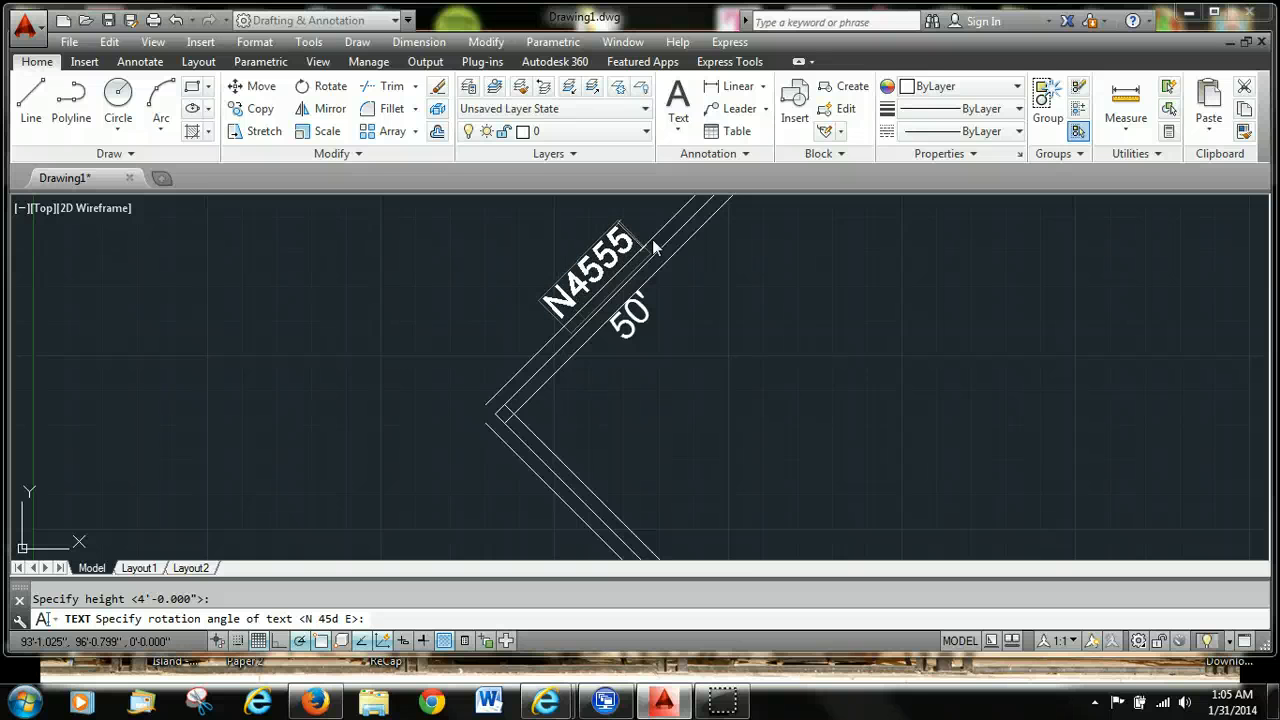
pyautogui.press('BackSpace')
pyautogui.press('BackSpace')
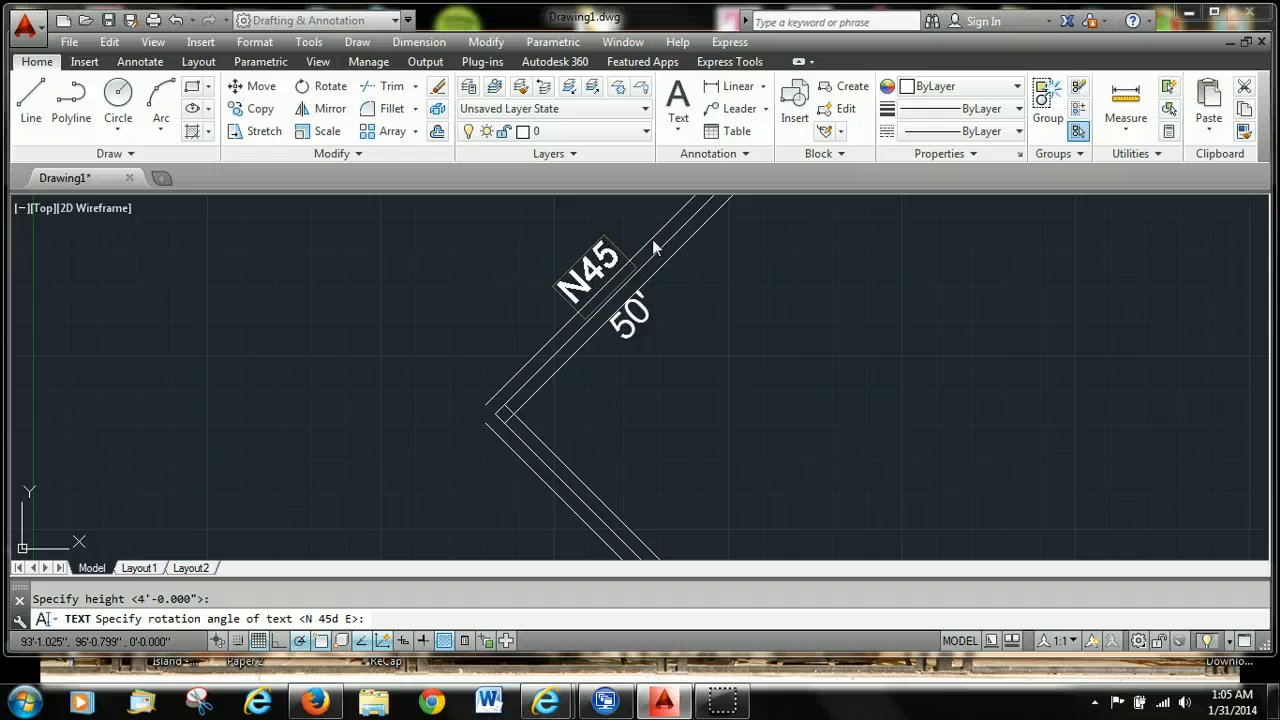
pyautogui.write('%%')
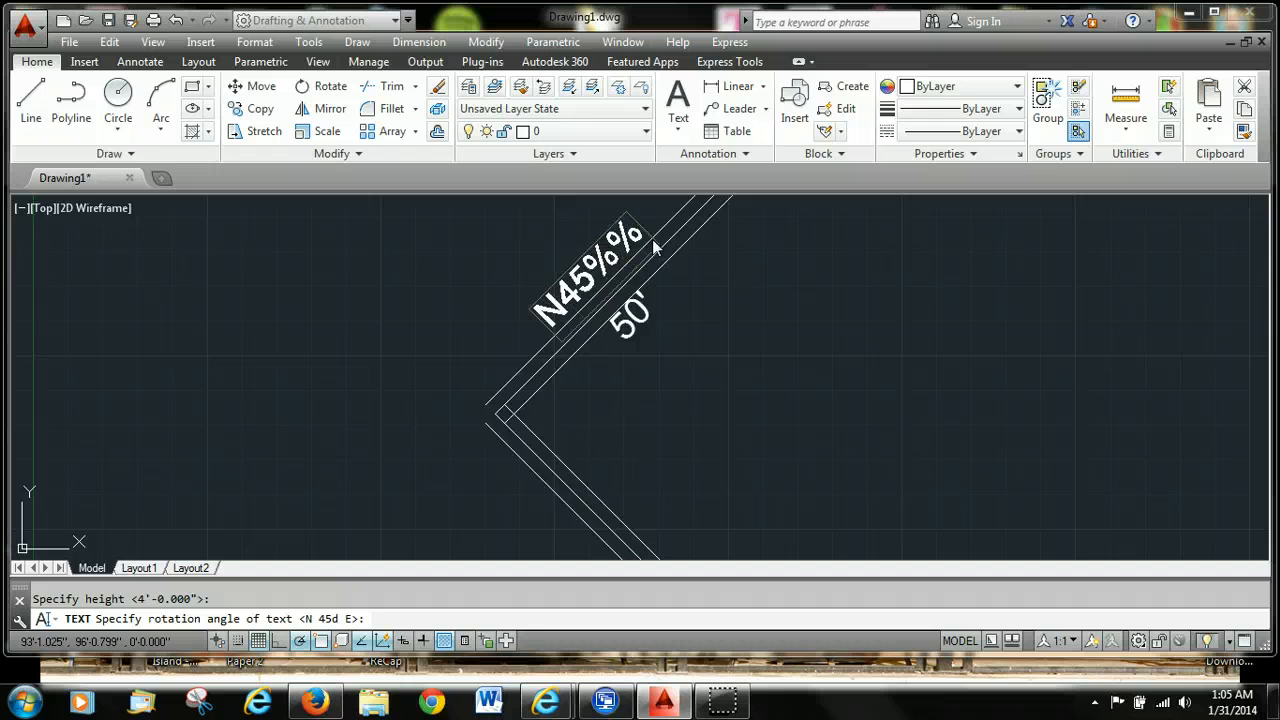
pyautogui.write('d')
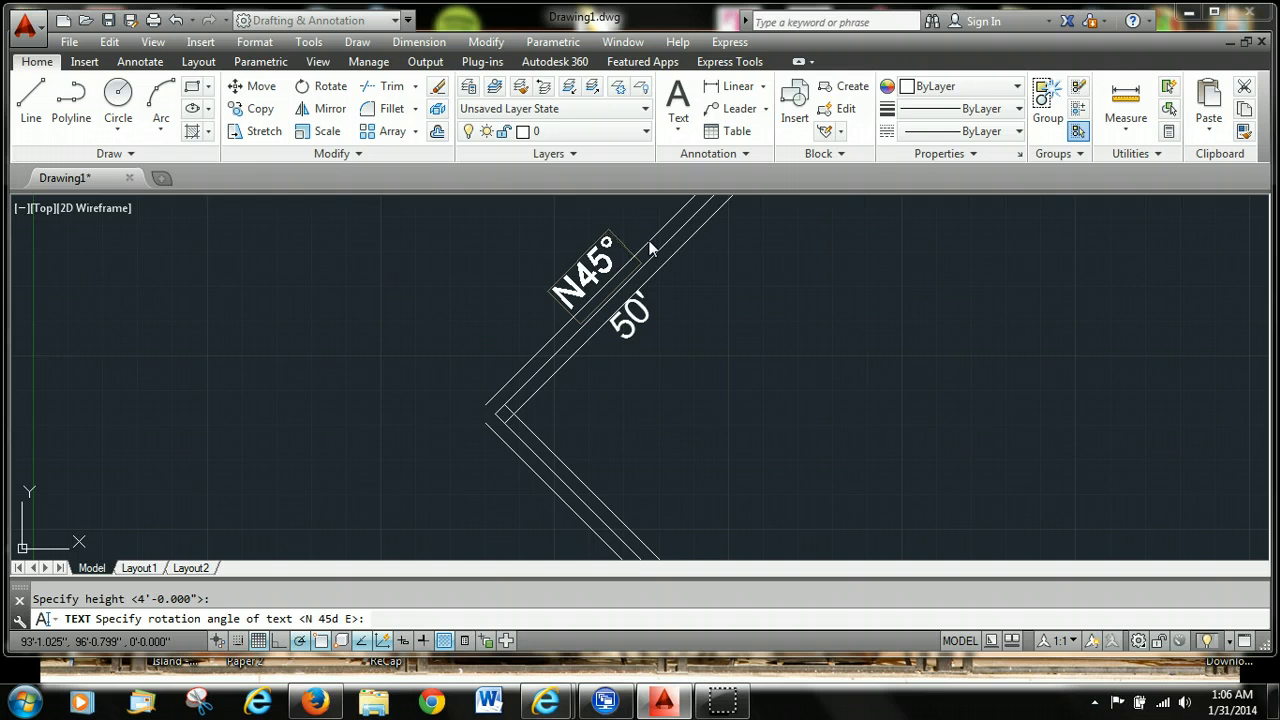
pyautogui.write('0')
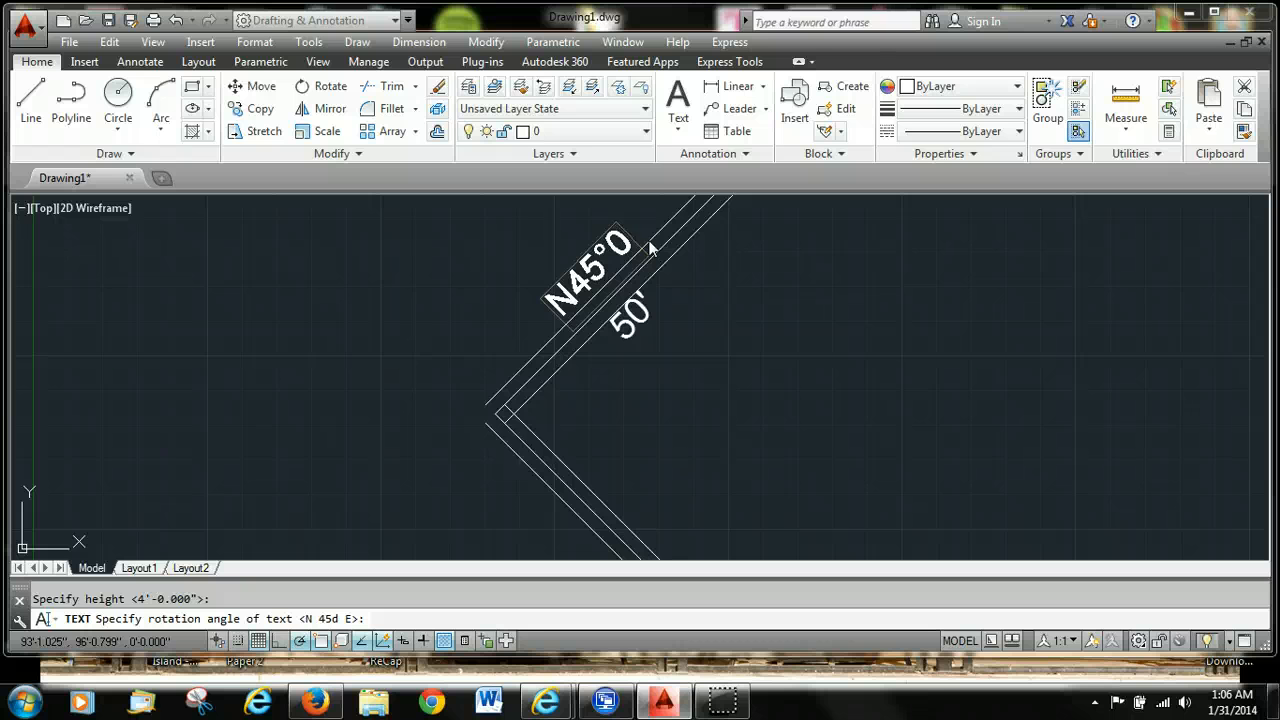
pyautogui.write("'")
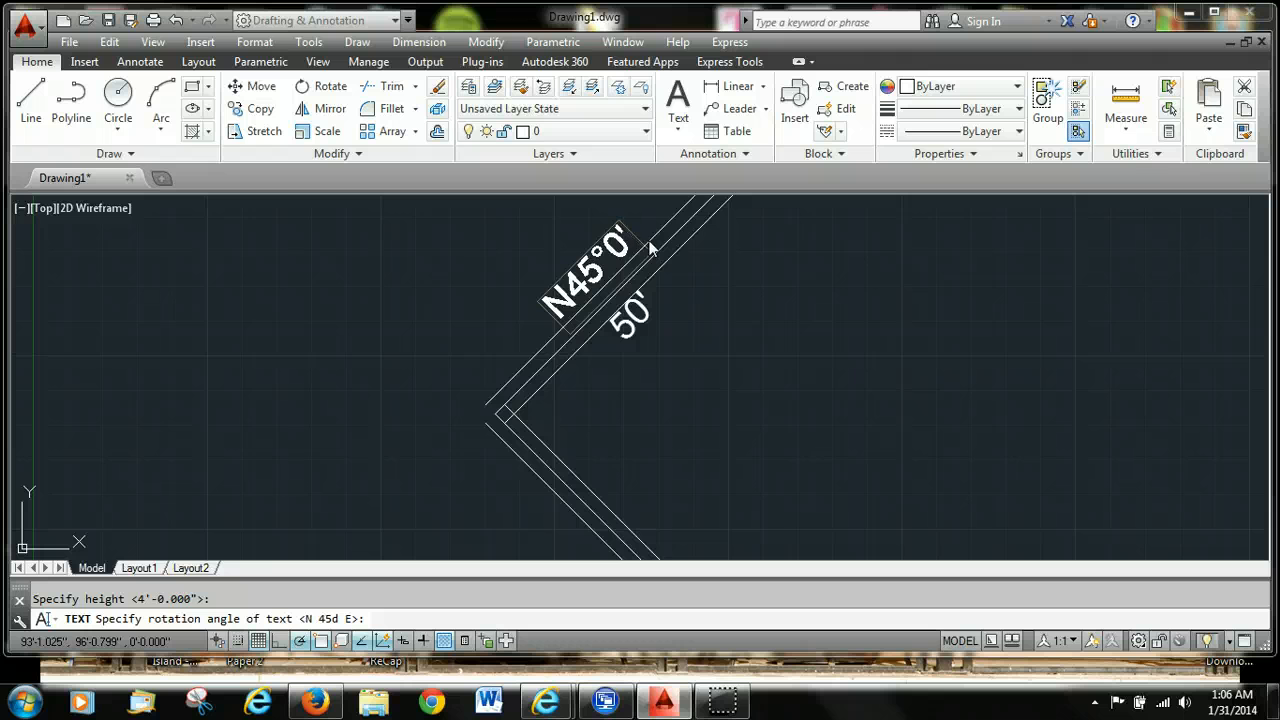
pyautogui.write('0"')
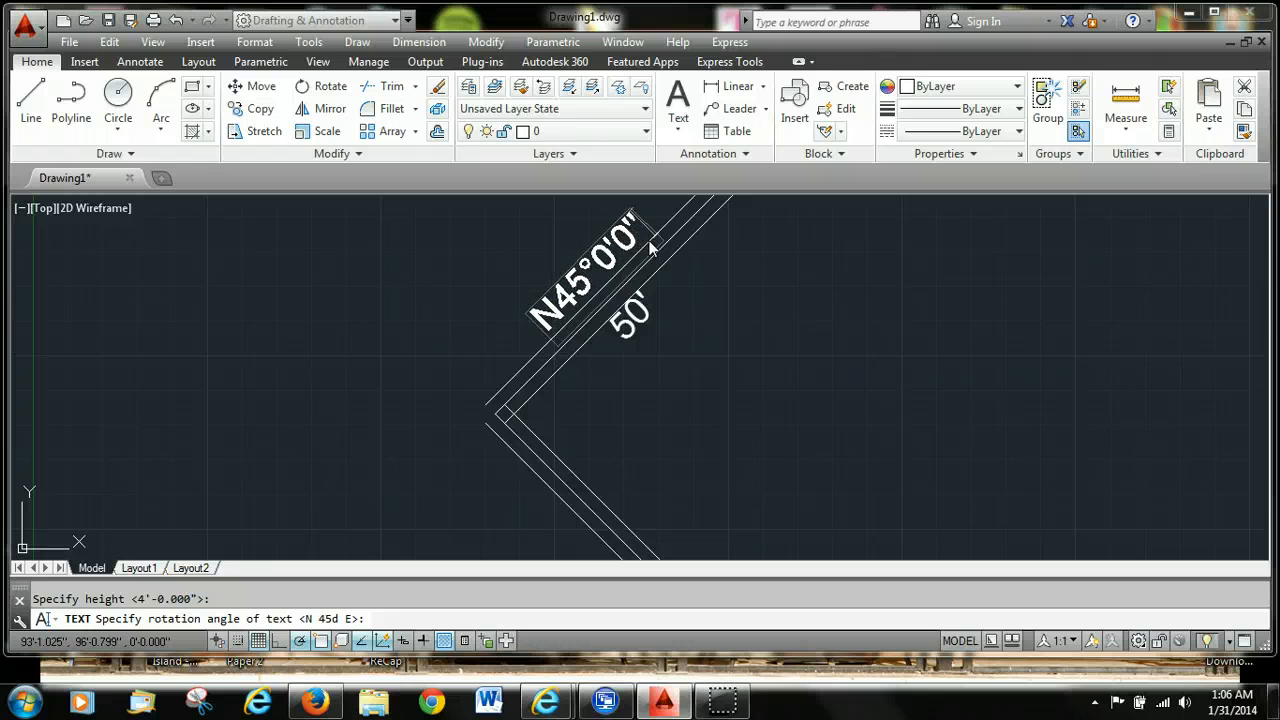
pyautogui.write('E')
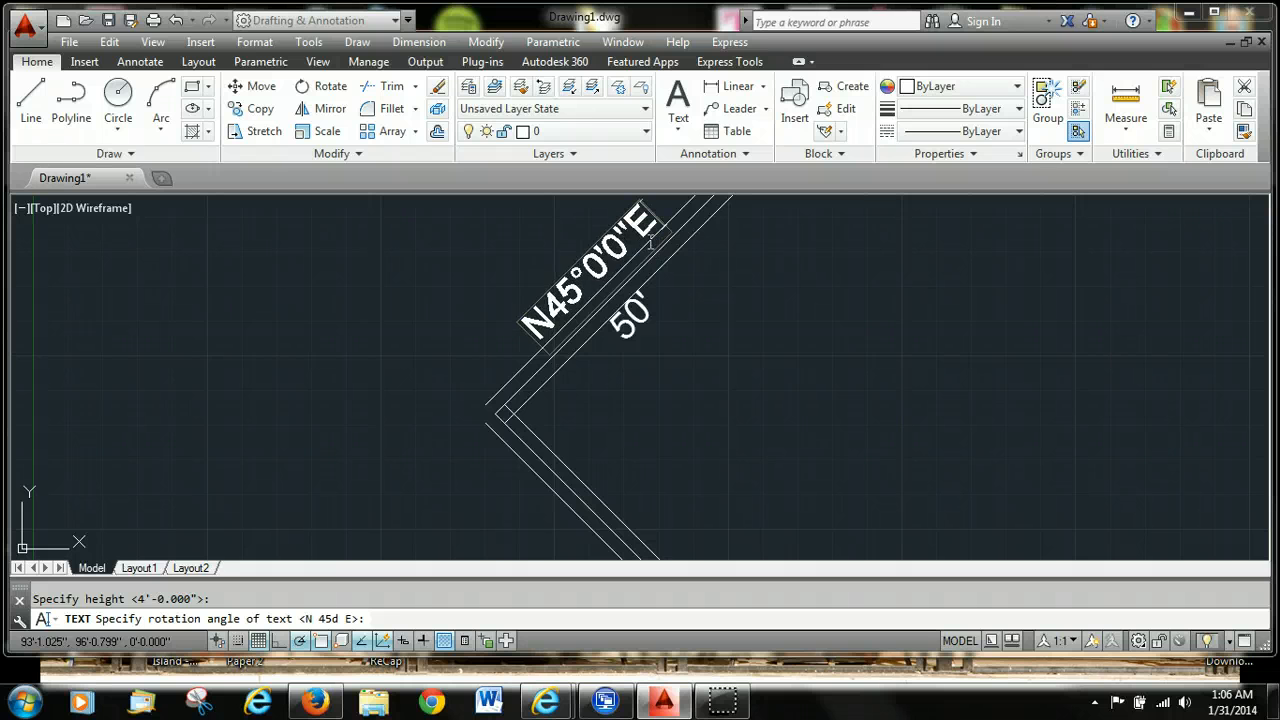
pyautogui.press('Return')
pyautogui.press('Return')
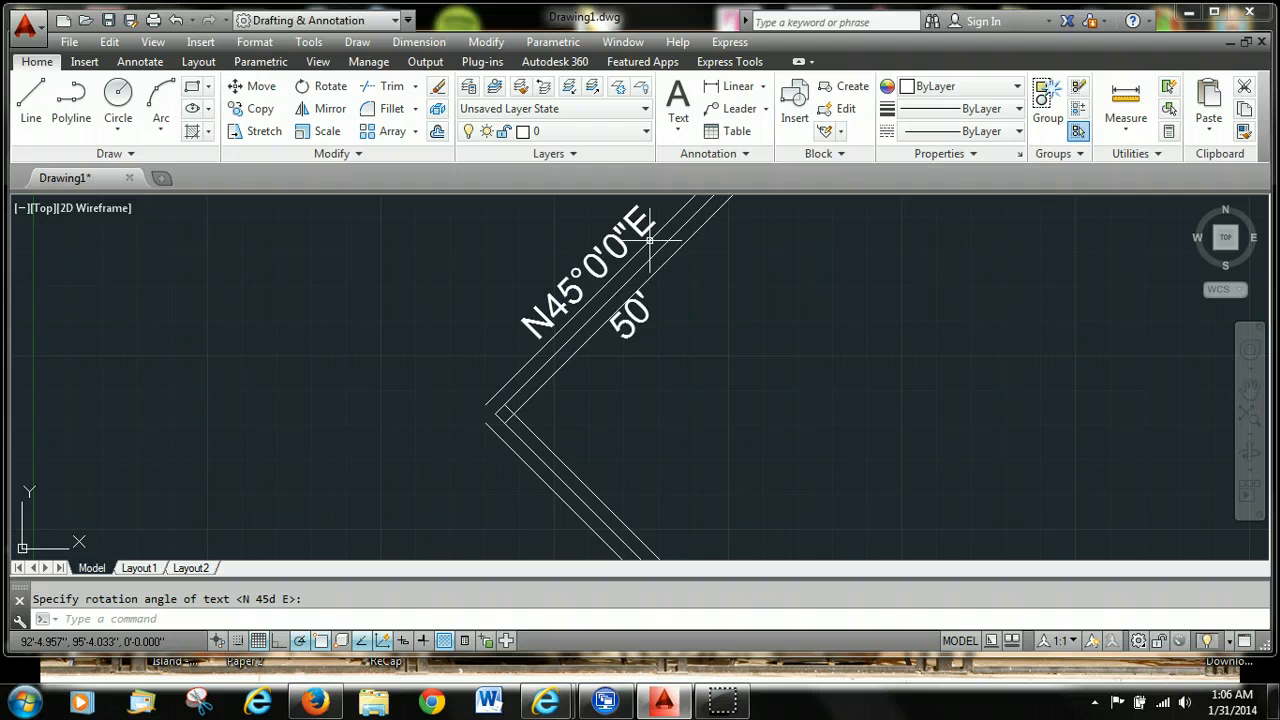
# Step: Erase the two offset guide lines on either side of the upper boundary line
pyautogui.click(645, 244)
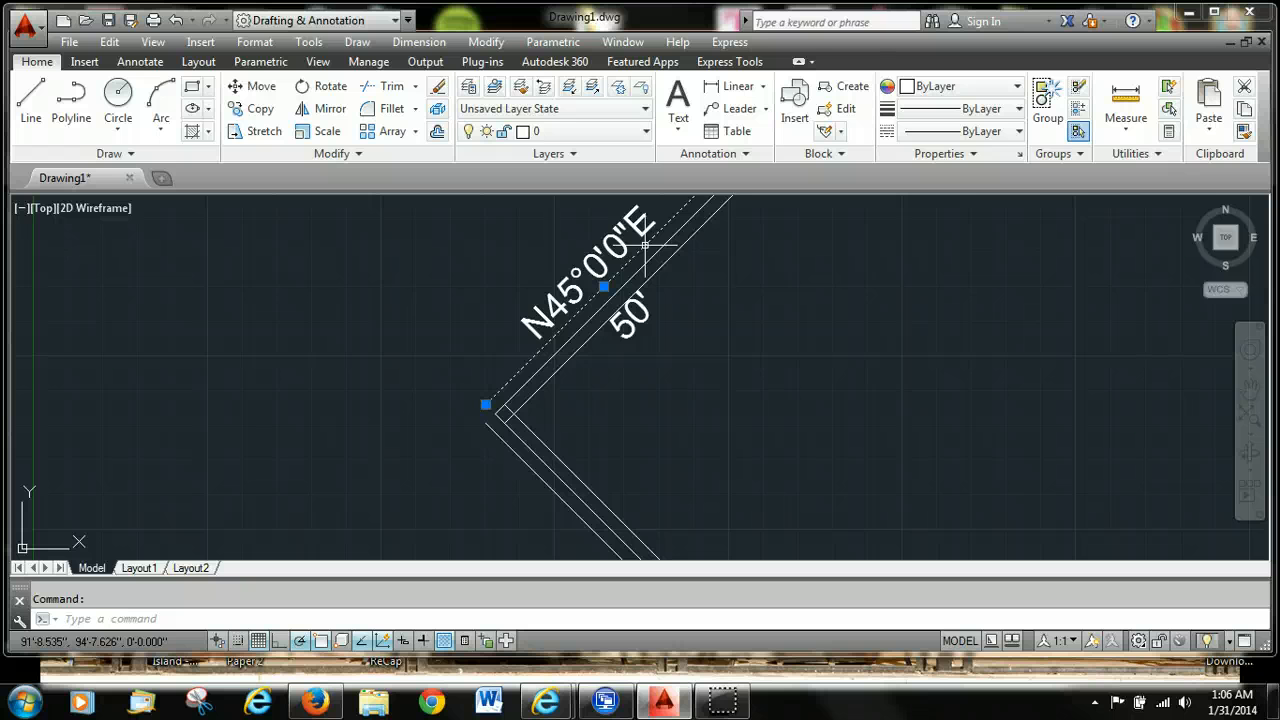
pyautogui.press('Delete')
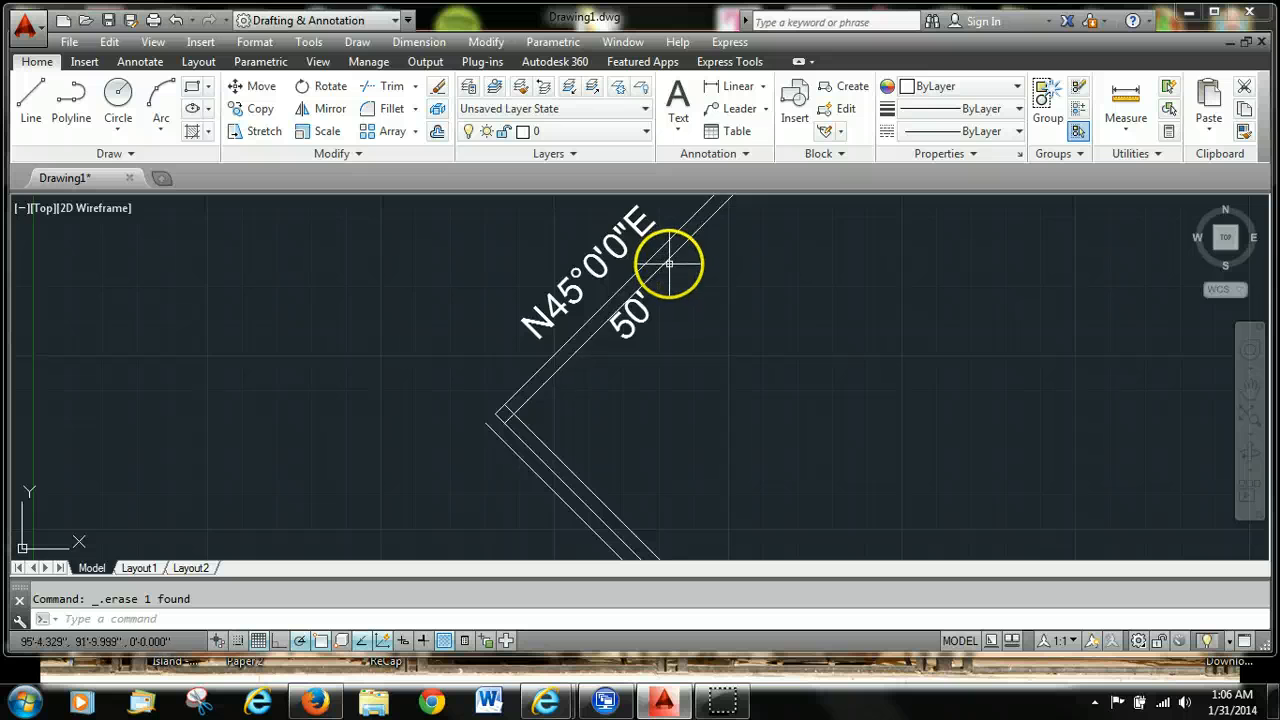
pyautogui.click(667, 261)
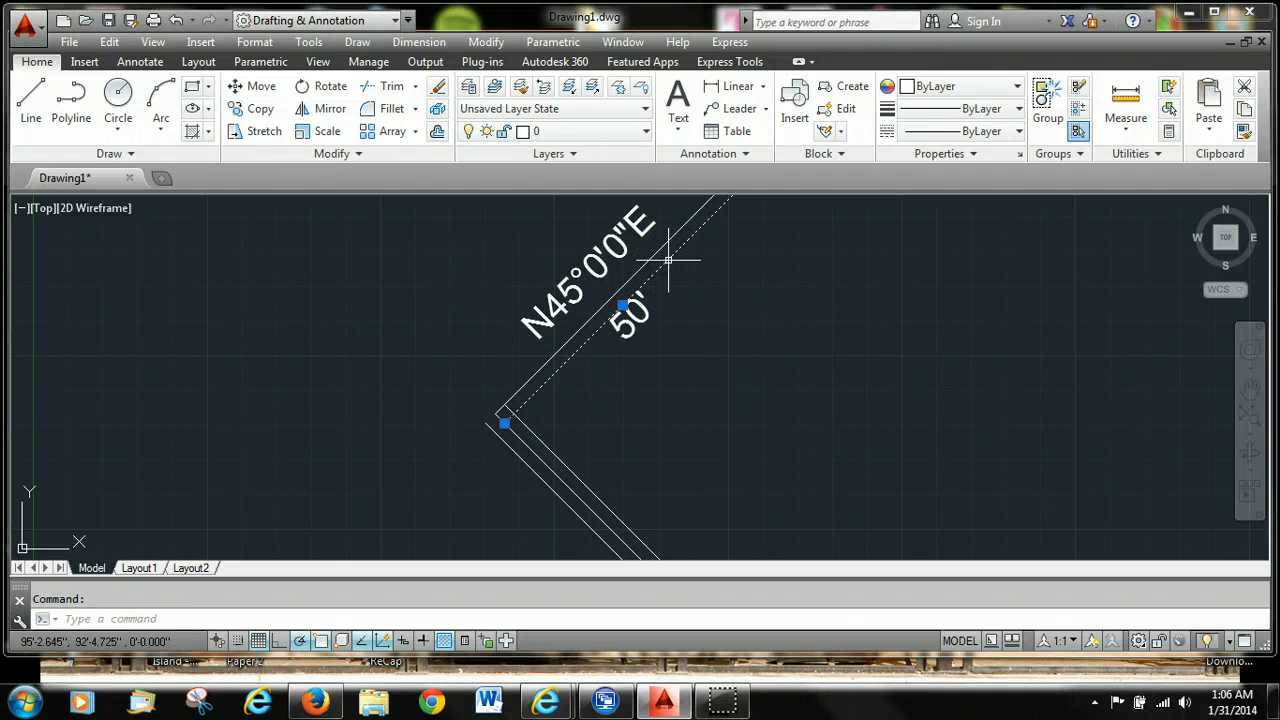